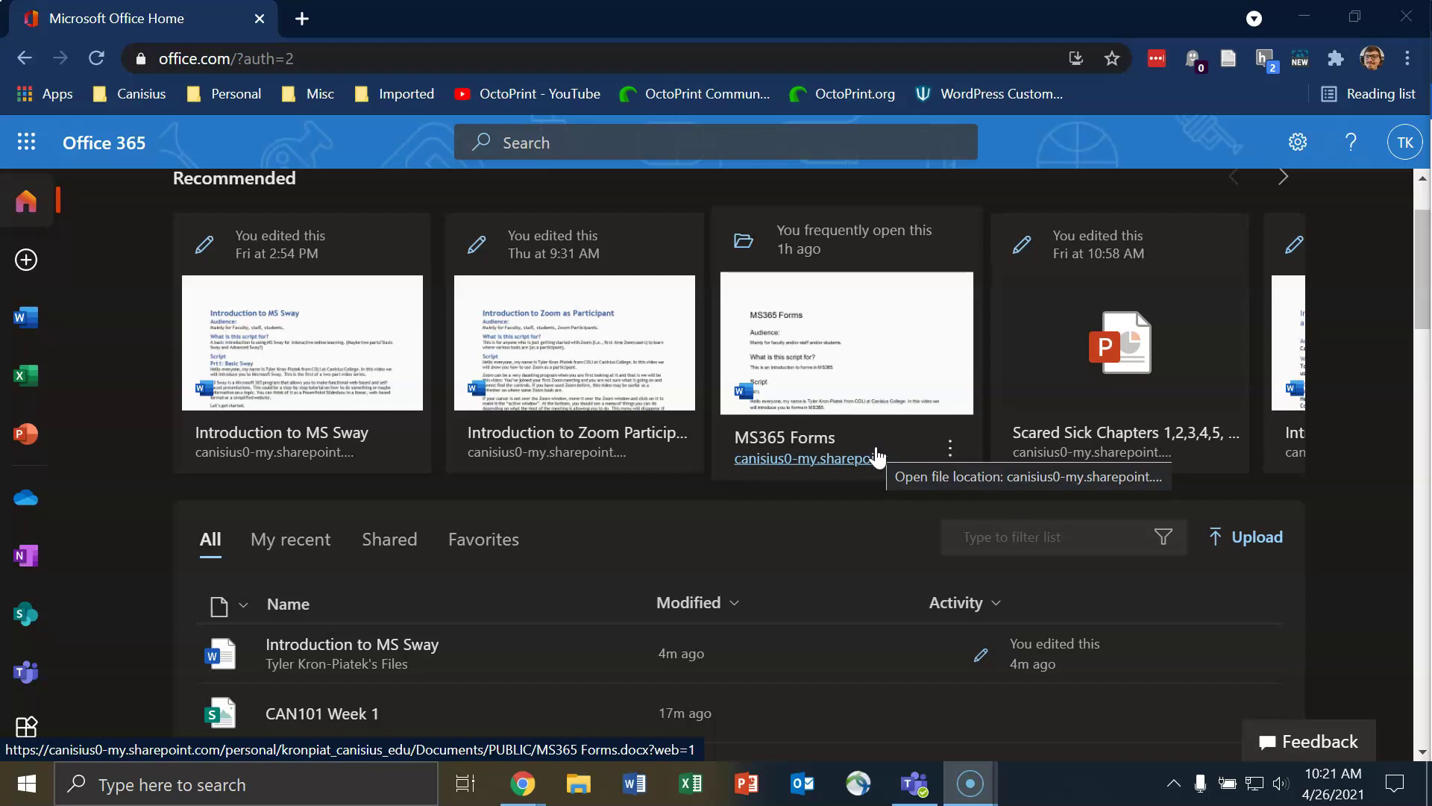
Step: Open Sway from the Office 365 home page
click(918, 455)
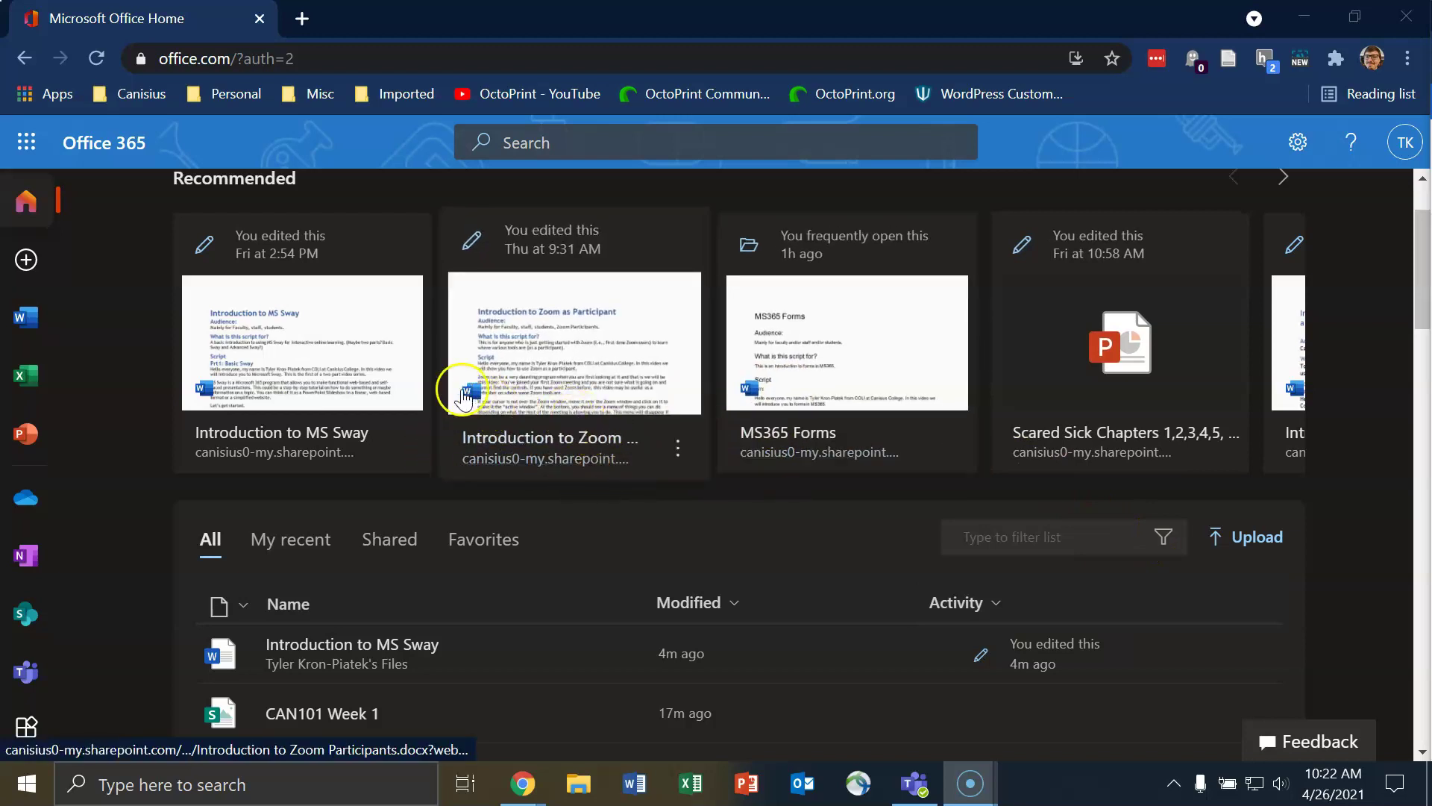
scroll(45, 451, down, 2)
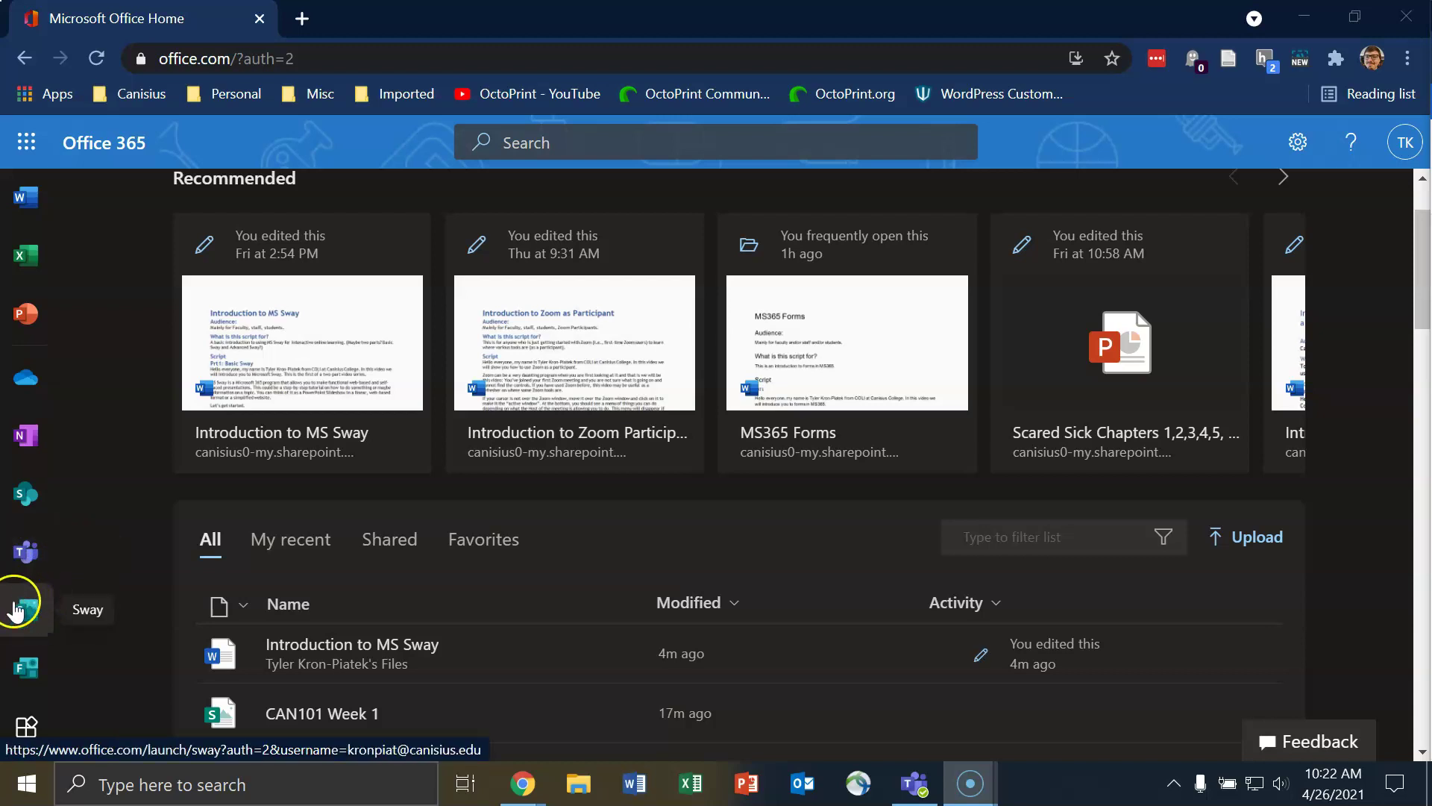
click(28, 607)
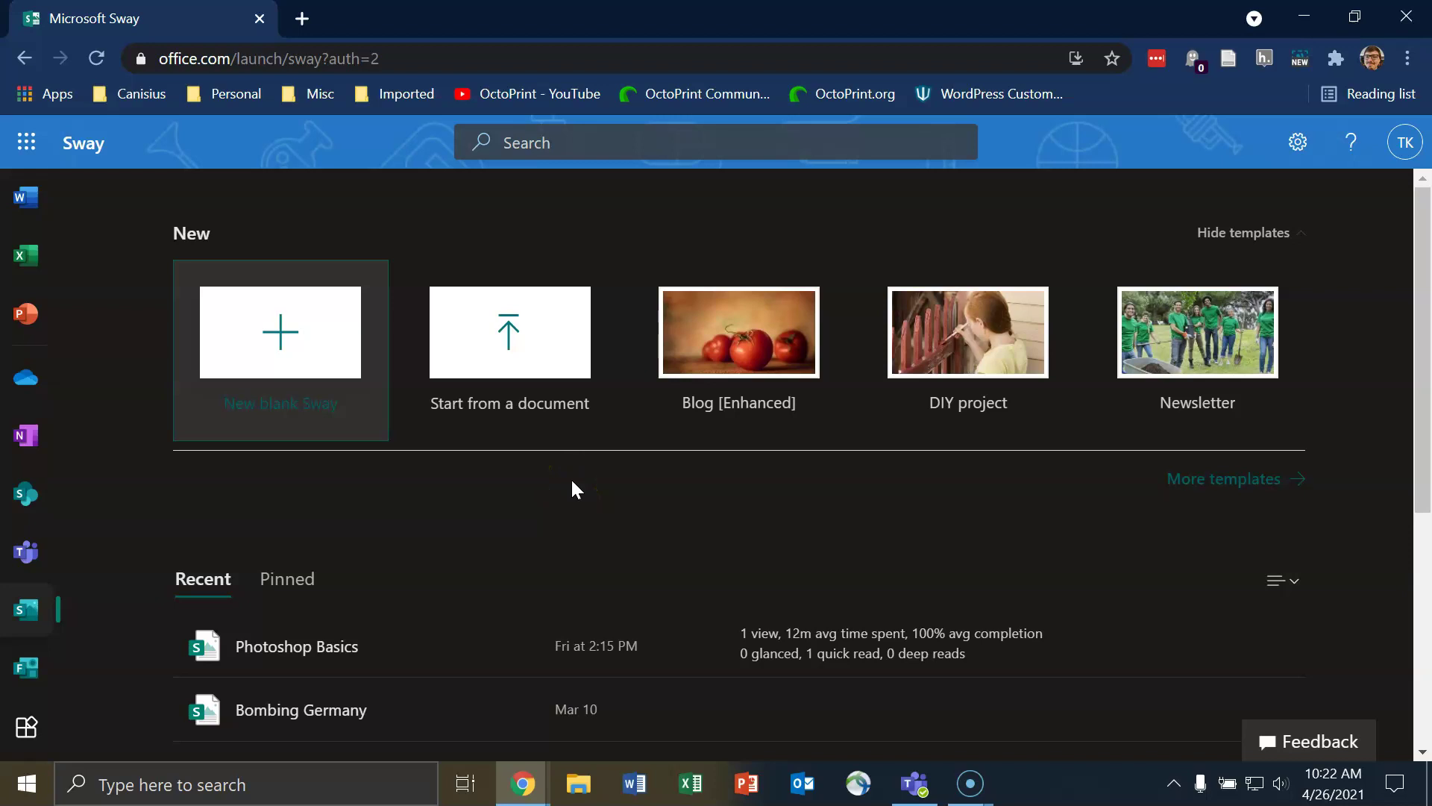
Step: Play the existing Photoshop Basics Sway and look through its content, closing it when done
scroll(574, 490, down, 2)
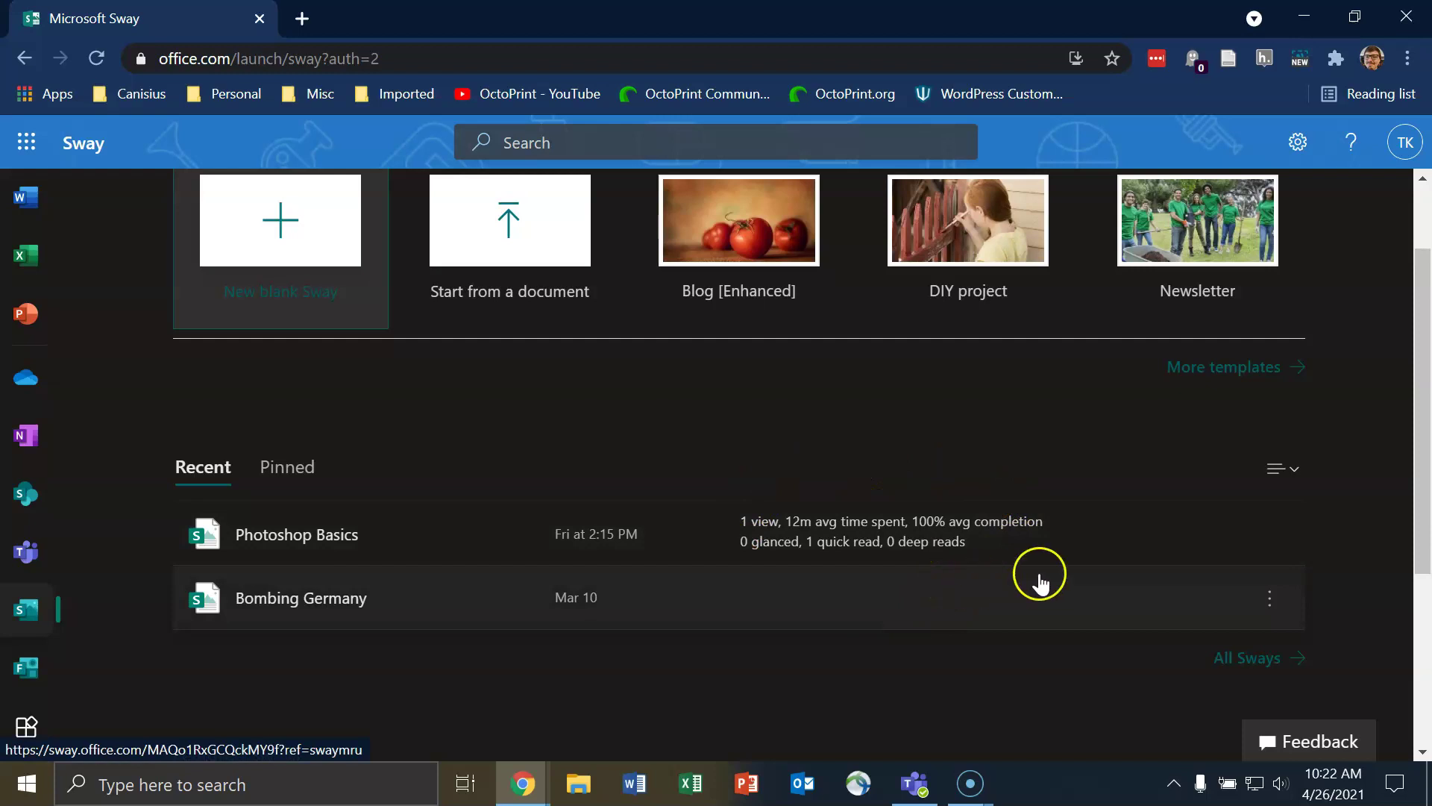
click(768, 594)
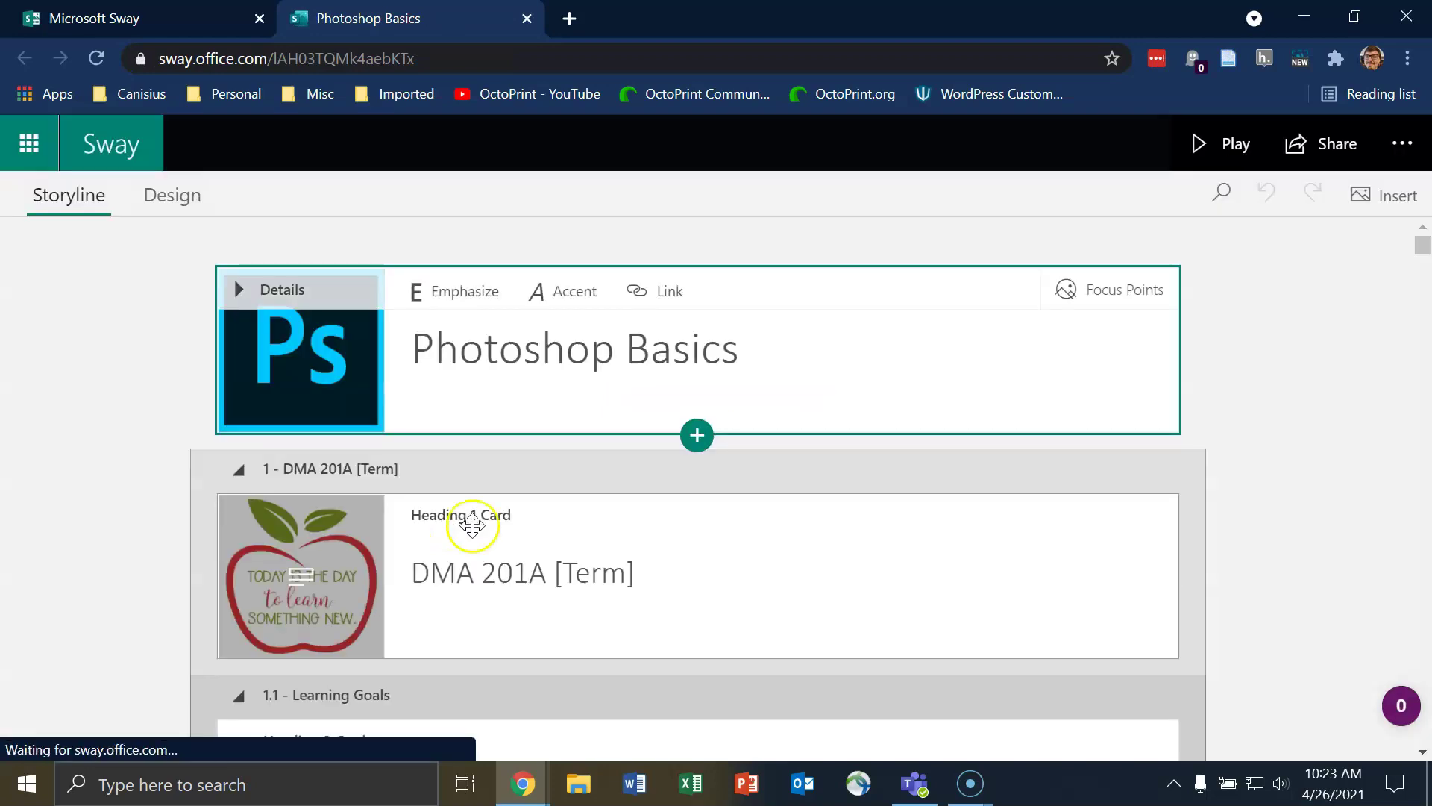
click(1232, 142)
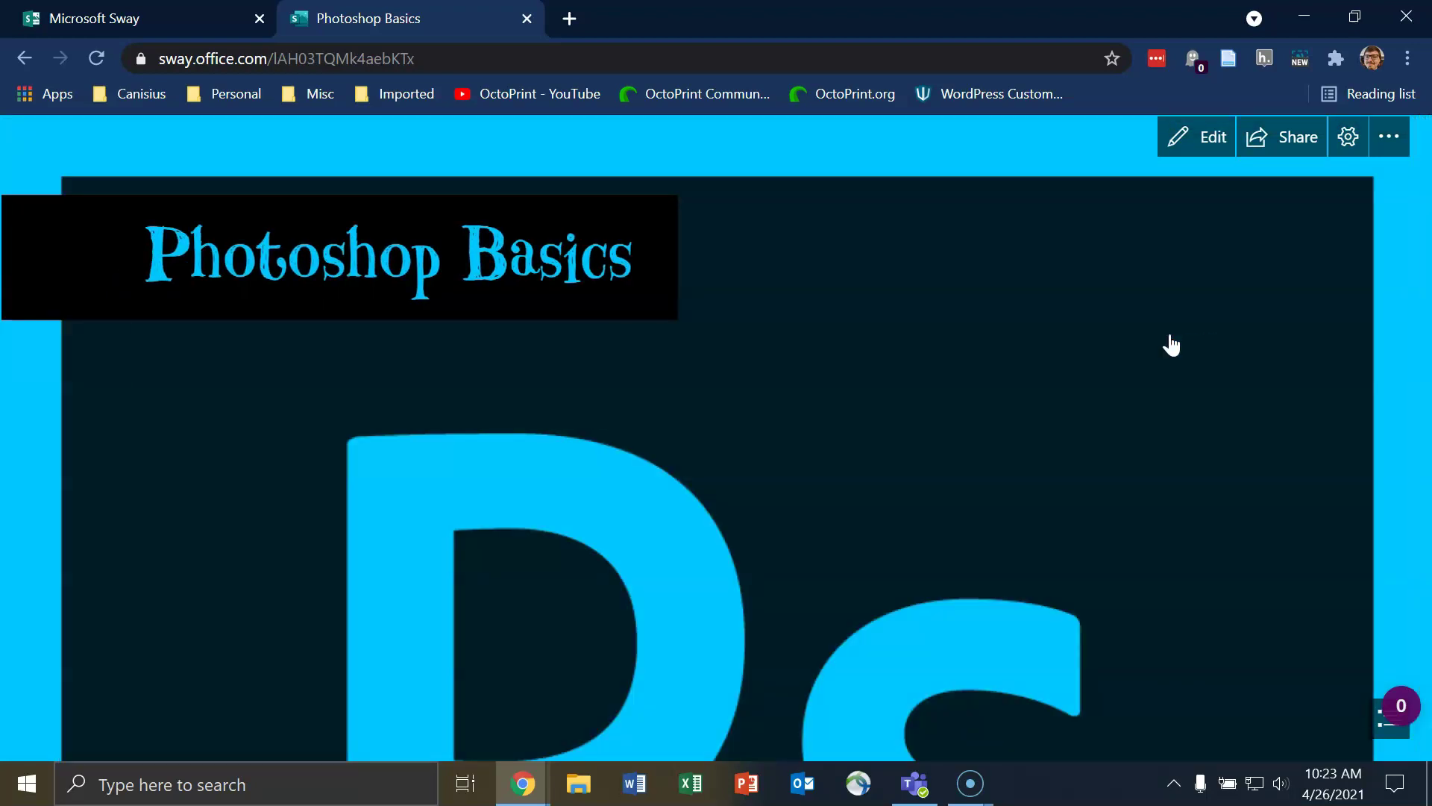
scroll(943, 368, down, 10)
scroll(931, 365, down, 20)
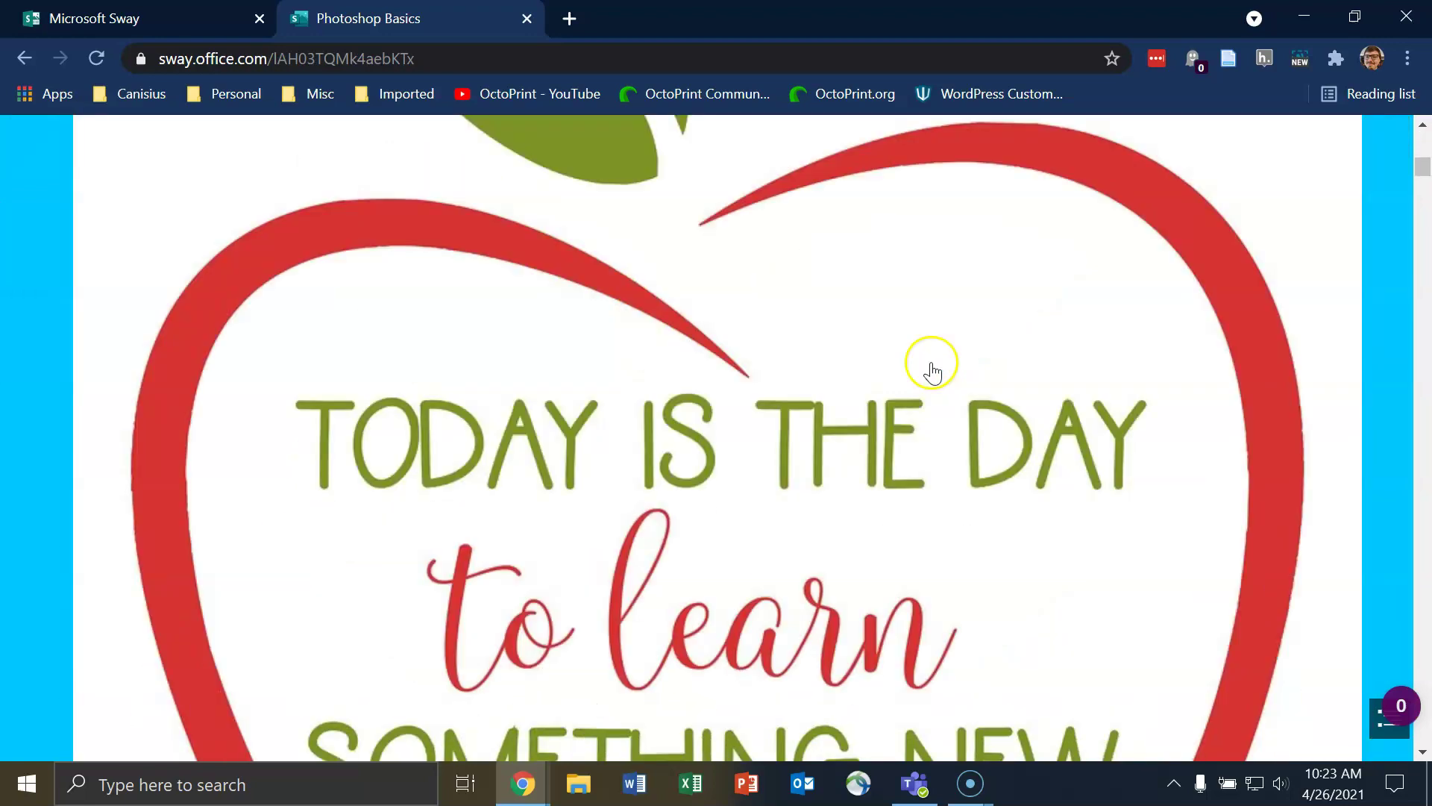
scroll(931, 365, down, 20)
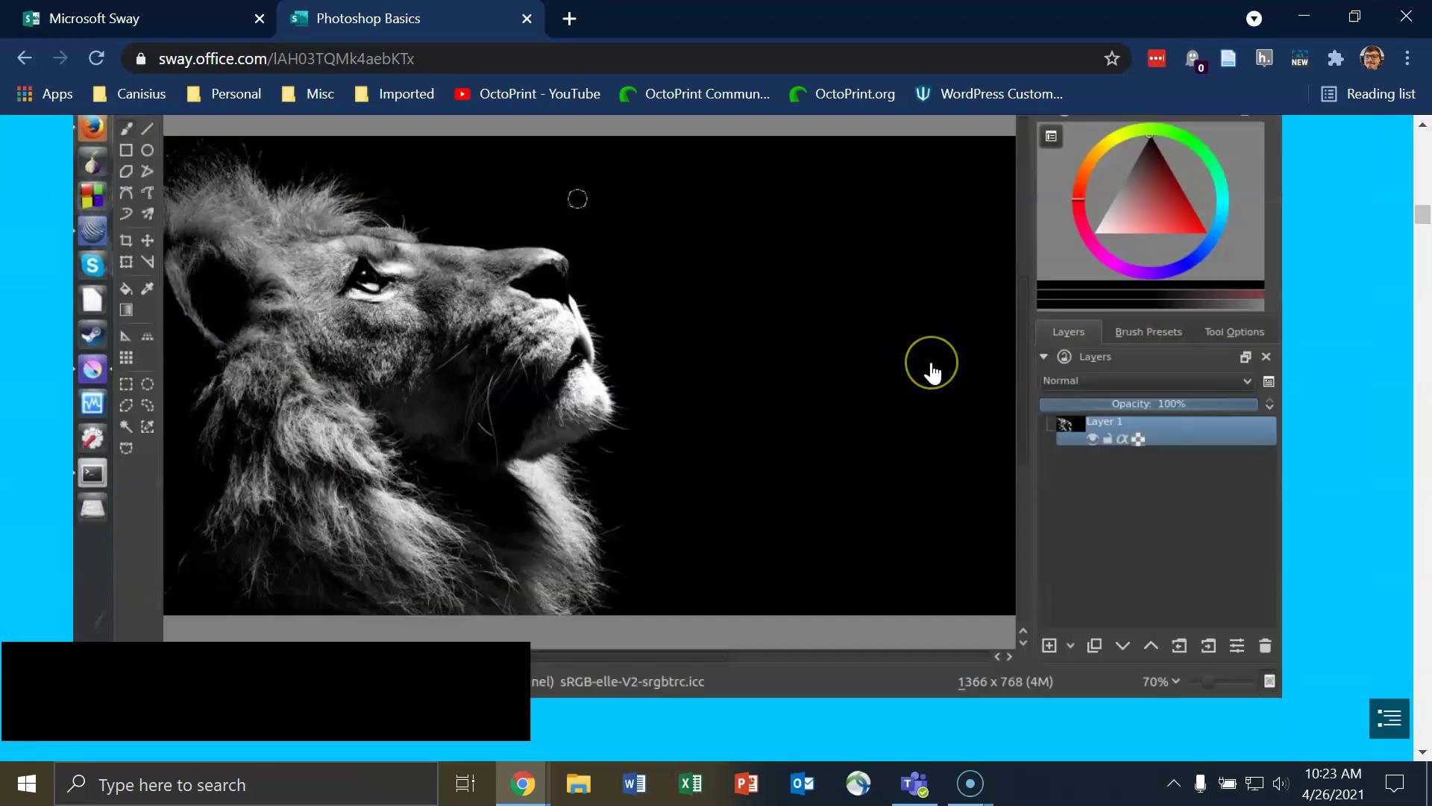
scroll(931, 366, down, 20)
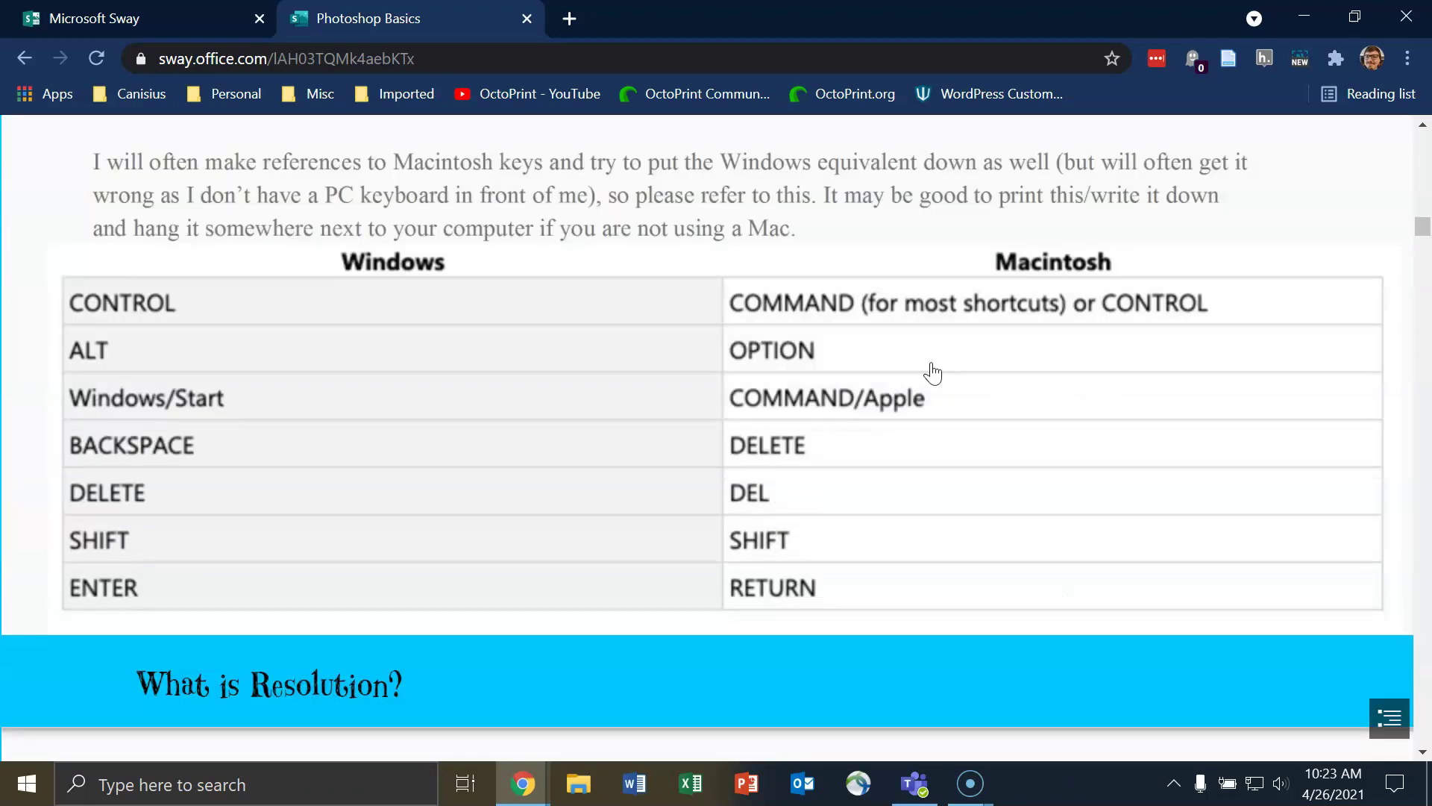
scroll(931, 365, down, 20)
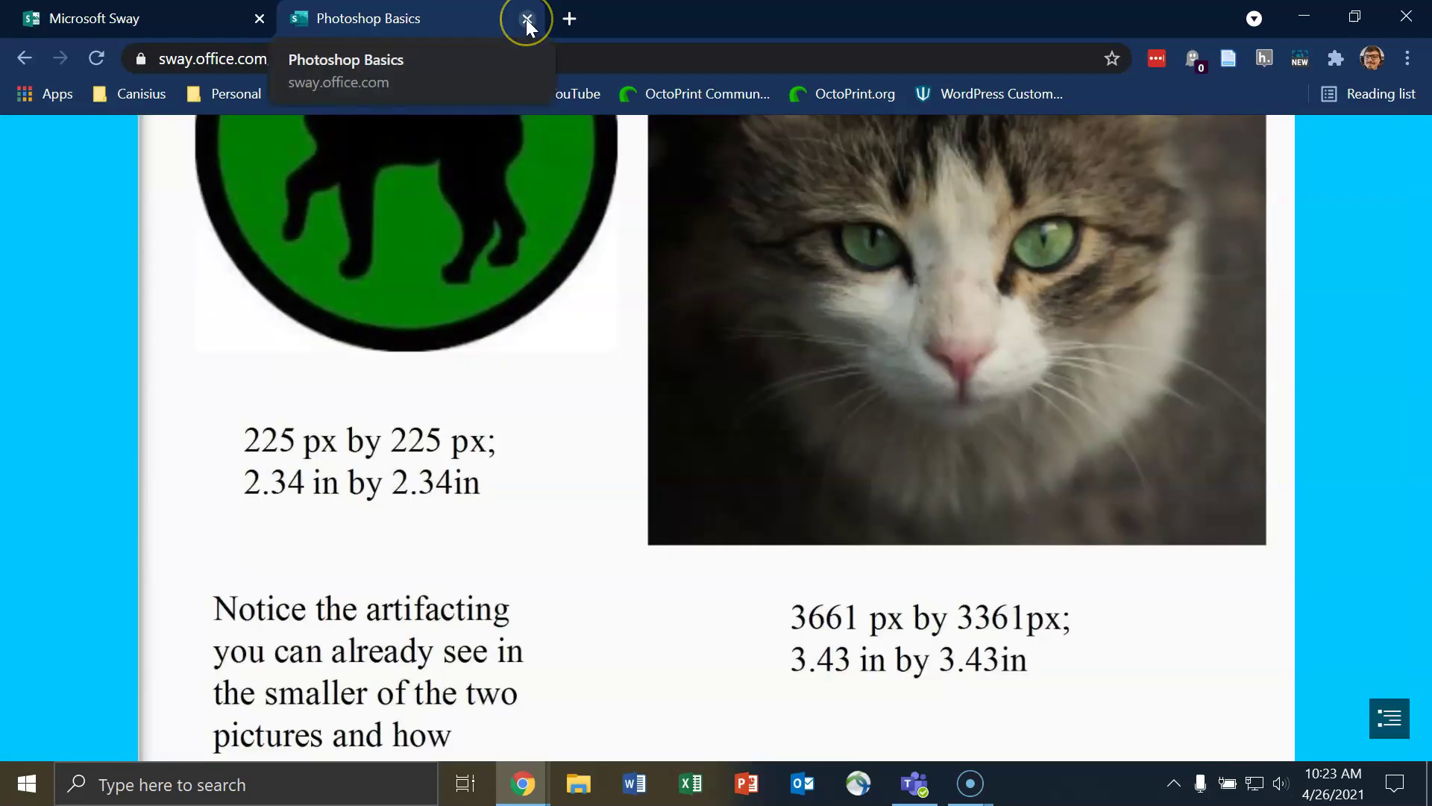
click(528, 20)
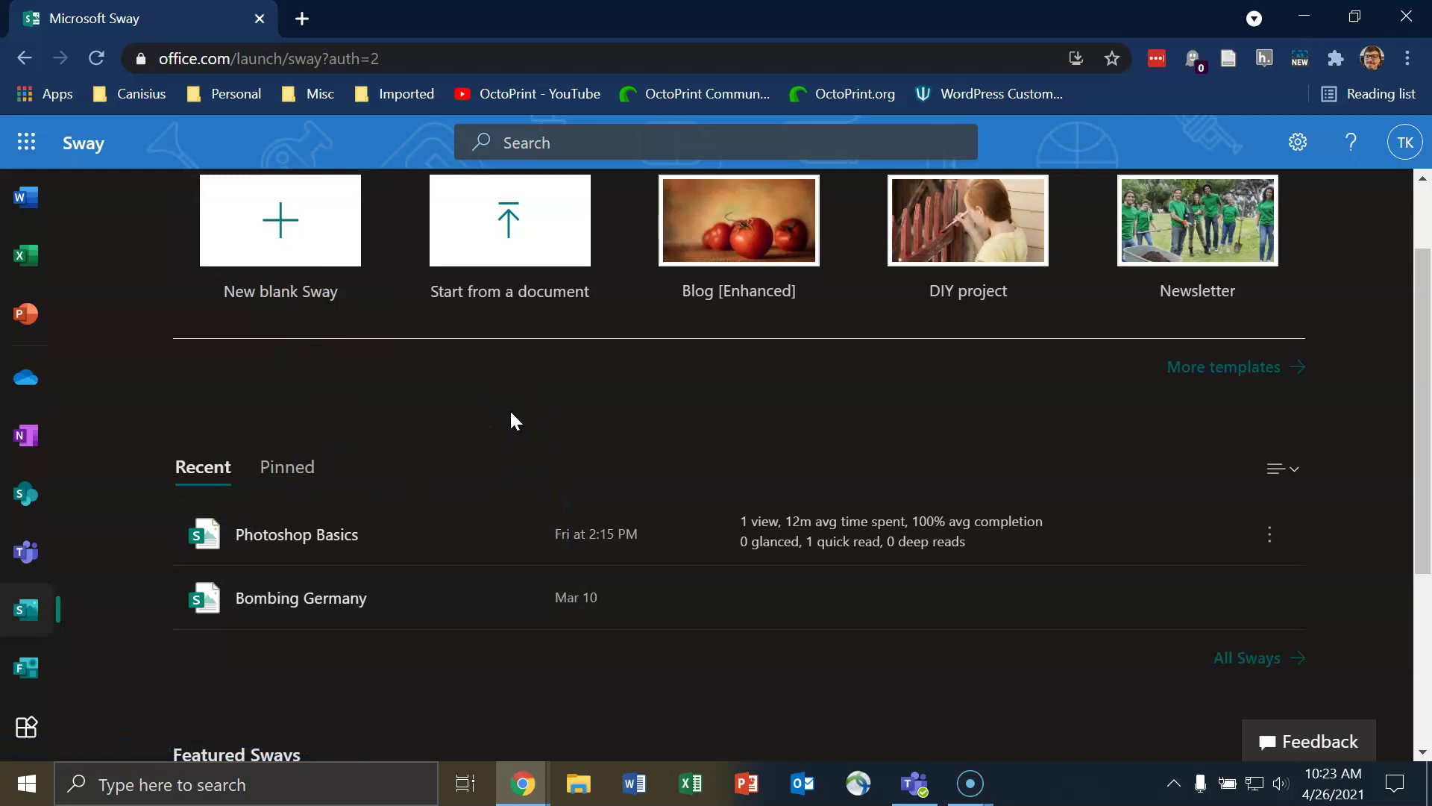
Step: Create a new blank Sway
scroll(511, 415, up, 2)
click(391, 355)
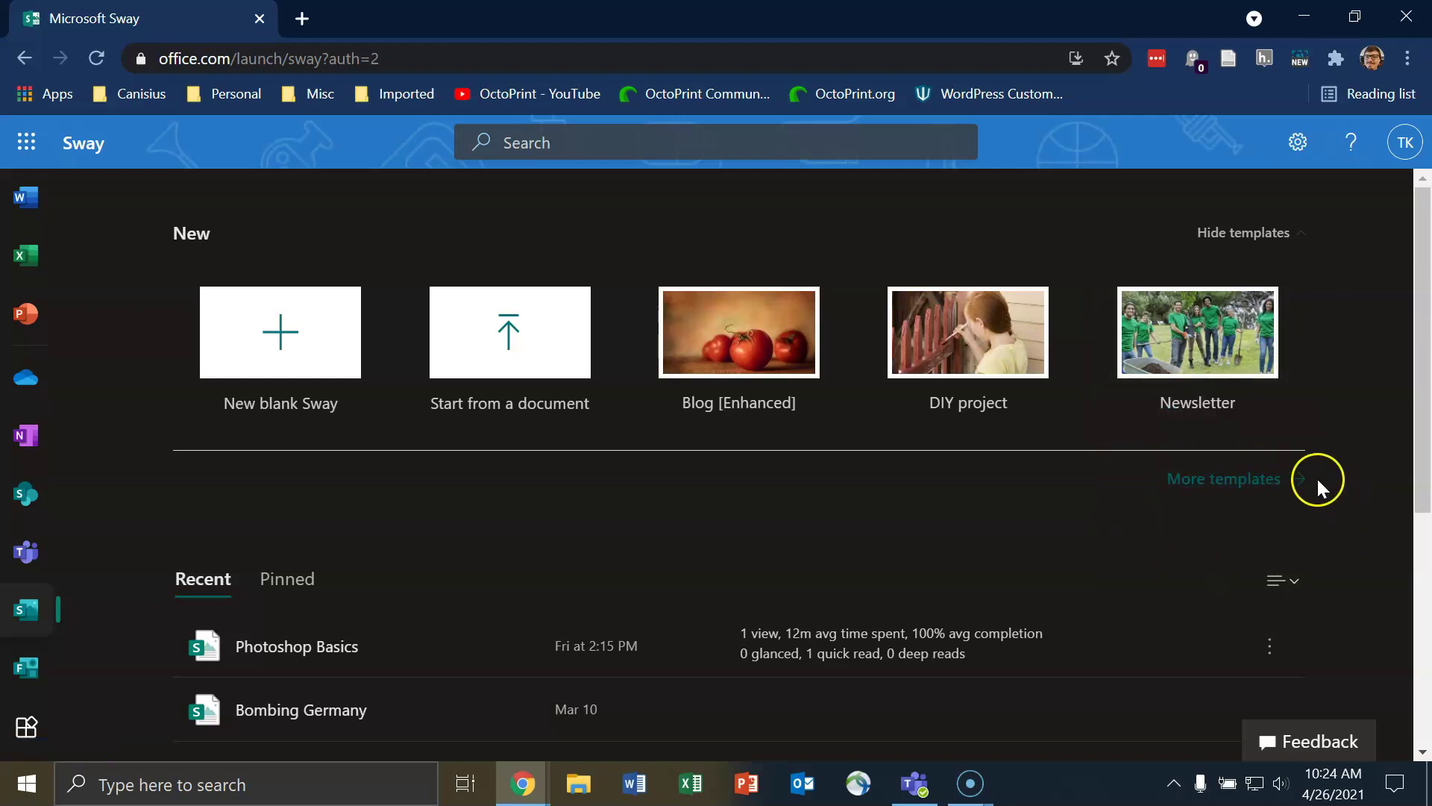
click(304, 320)
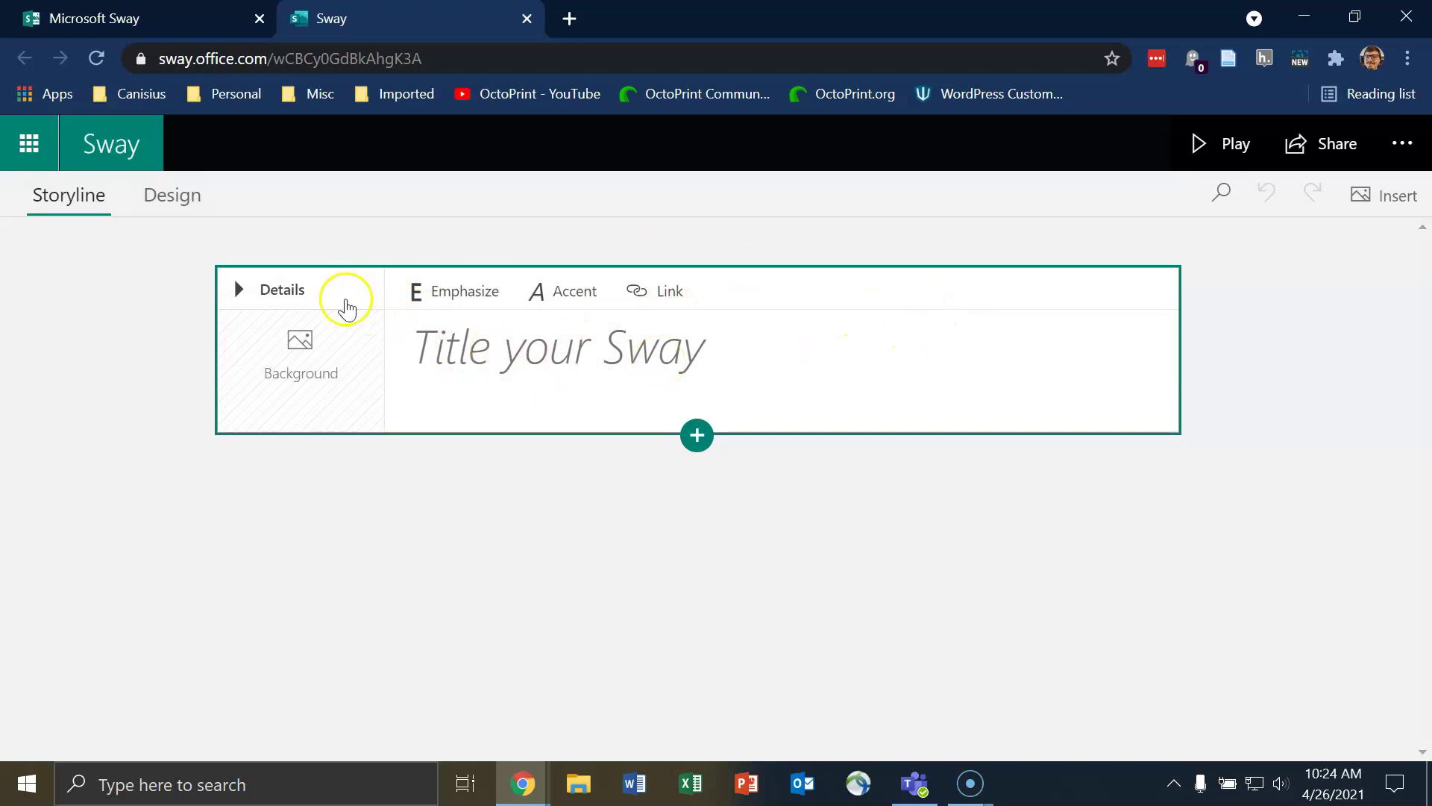
Step: Expand the heading card's details and title the Sway "CAN101 Week 1"
click(282, 291)
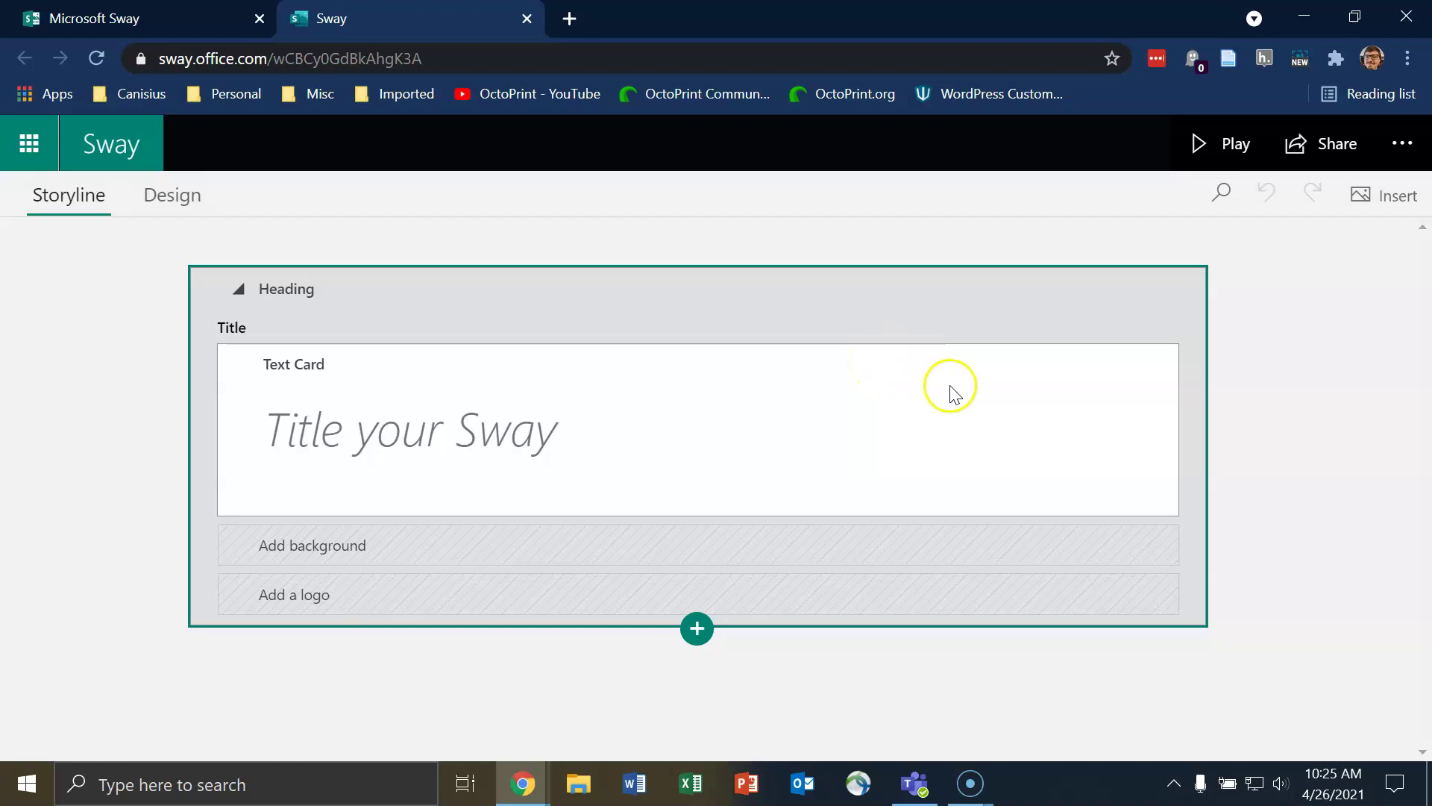
click(281, 297)
click(298, 293)
click(567, 447)
click(579, 446)
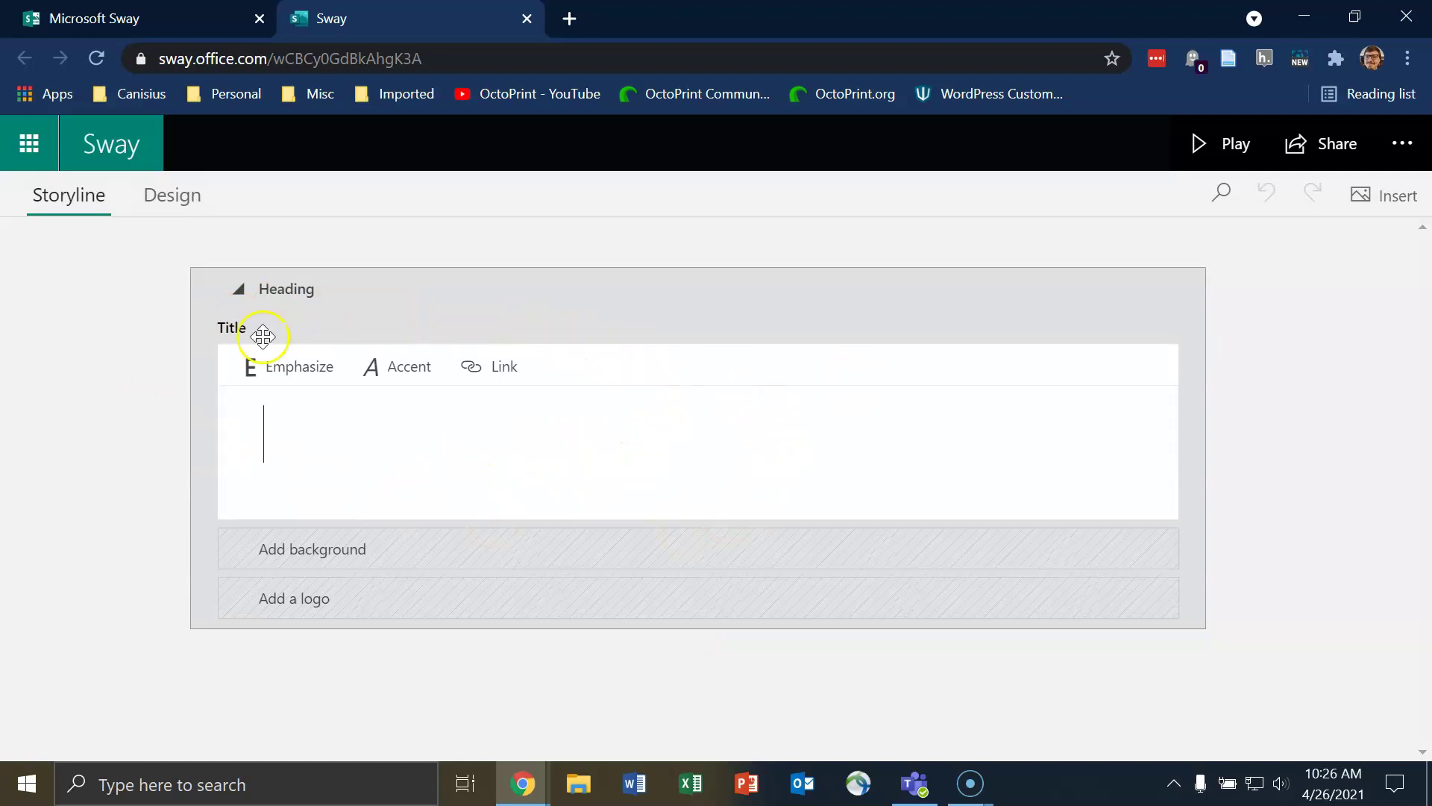
text(CAN101 Week 1)
Step: Apply Emphasize and Accent formatting to the whole title text
drag(571, 440, 267, 441)
click(303, 375)
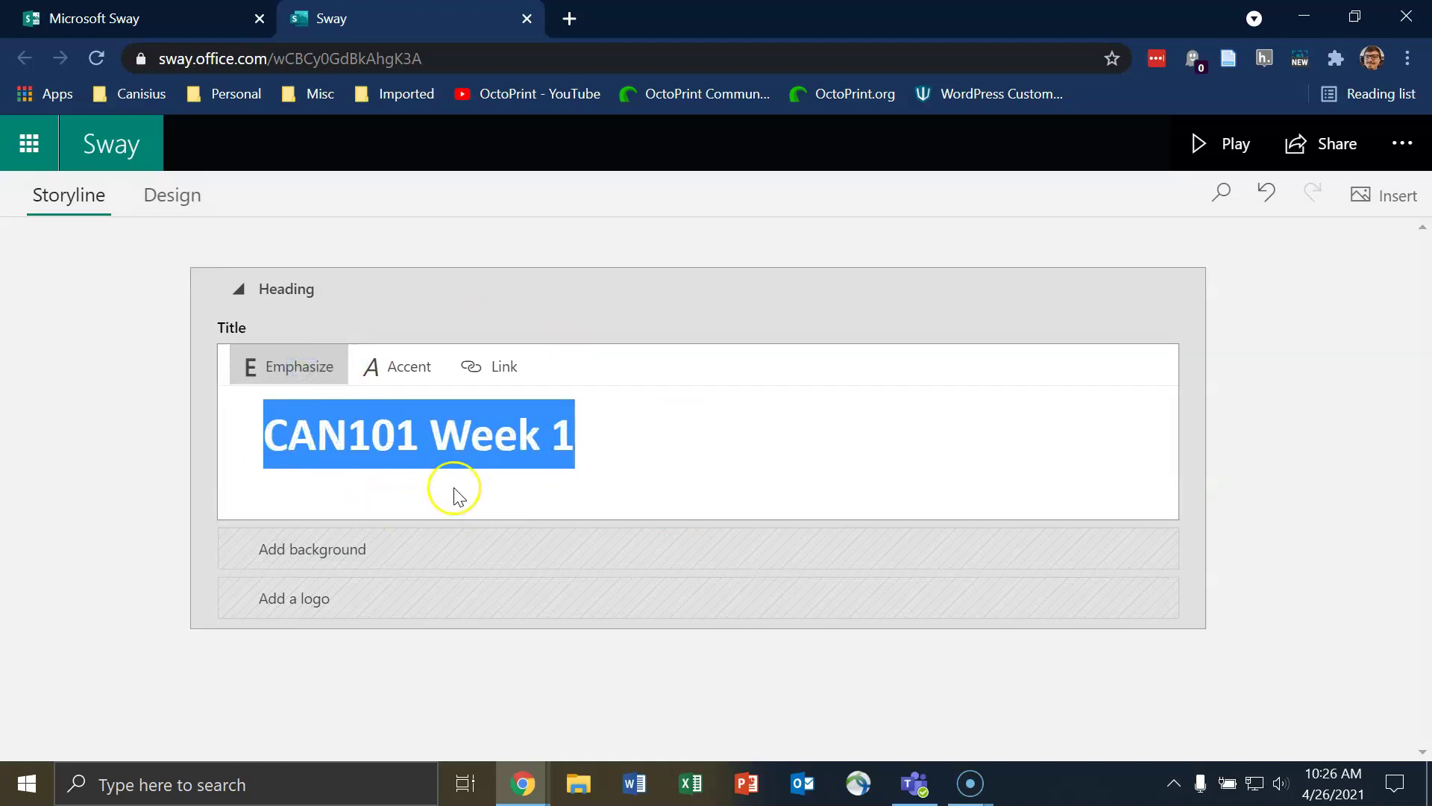
click(401, 381)
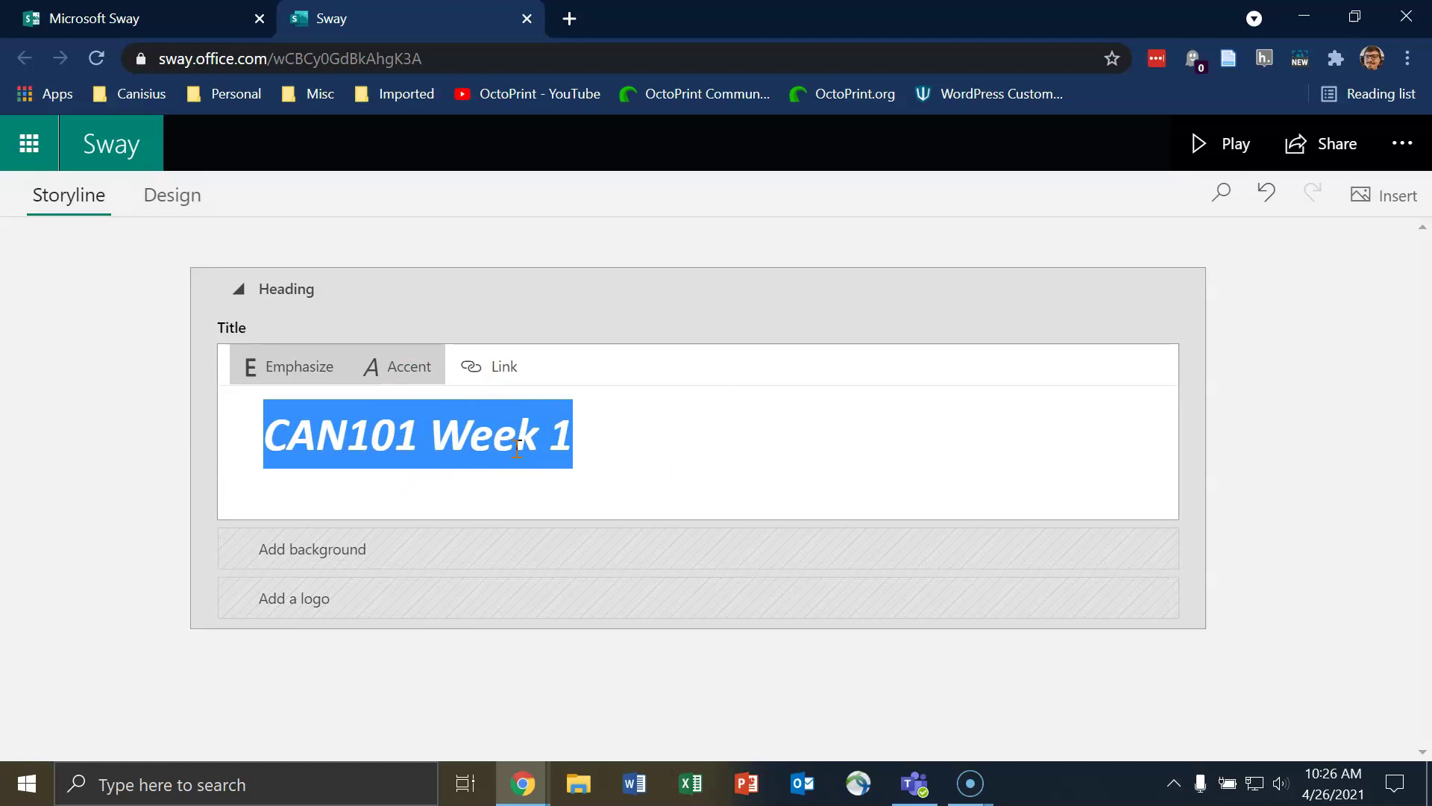
Step: Start adding a heading background and search Bing Images for "Canisius College Golden Dome"
click(675, 556)
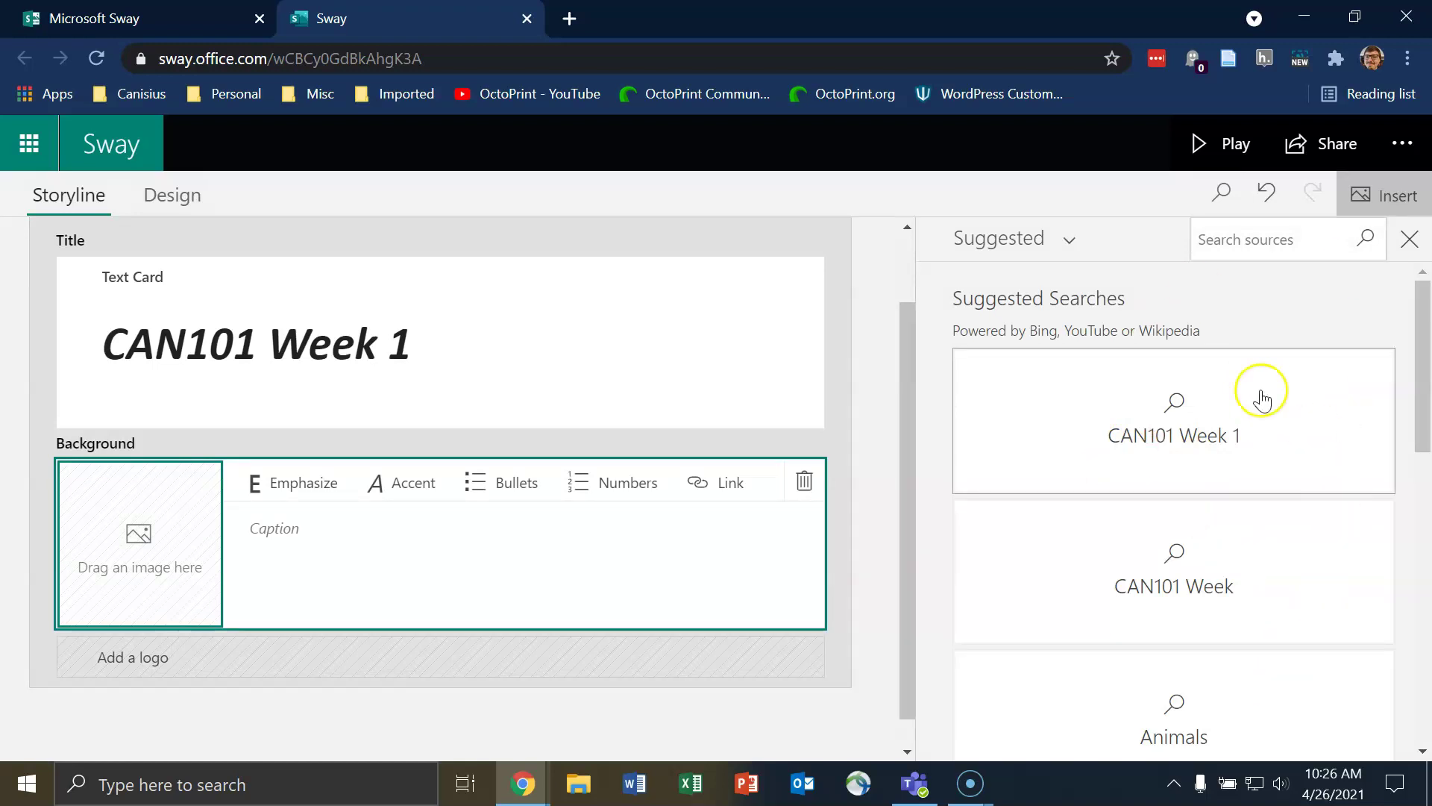
click(1291, 239)
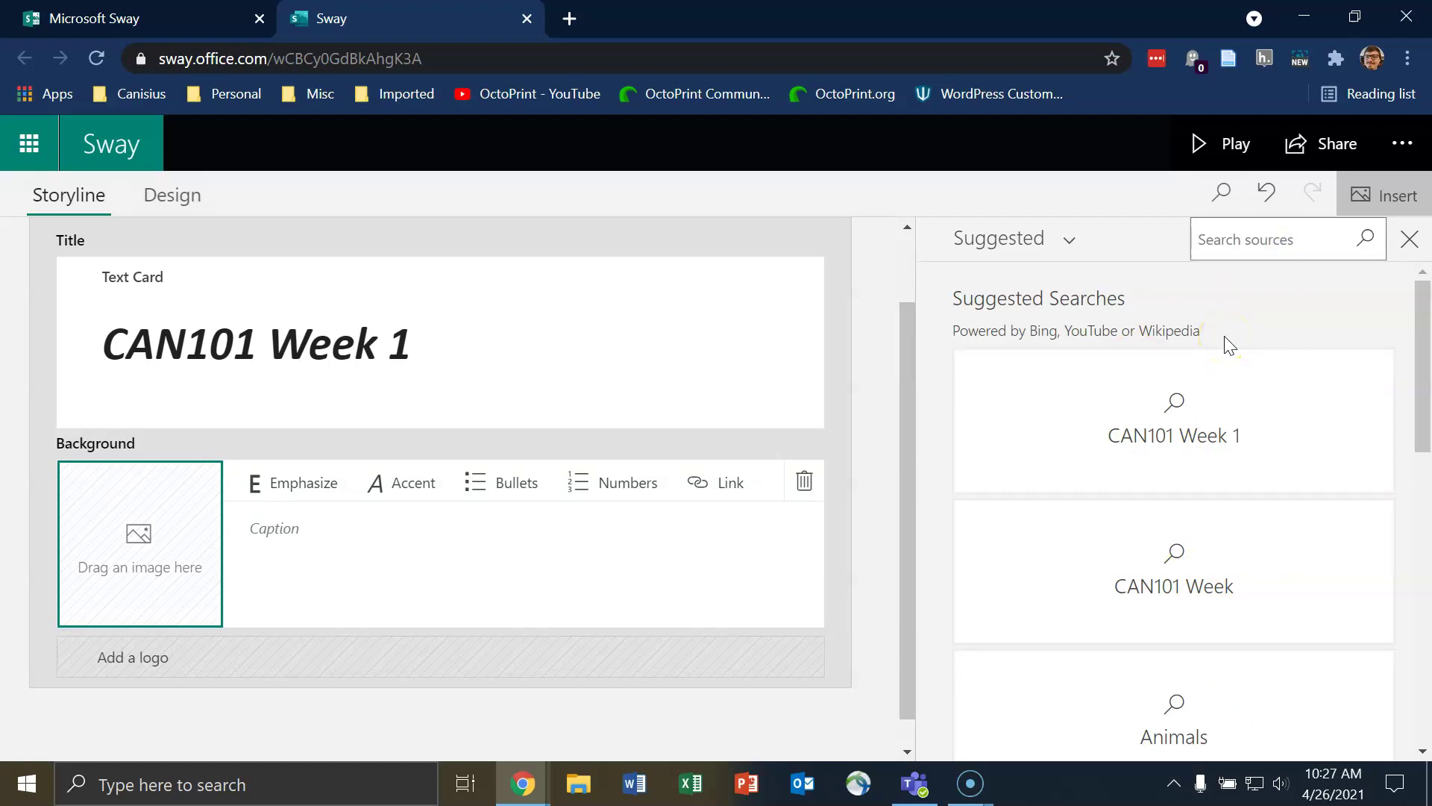
click(1054, 240)
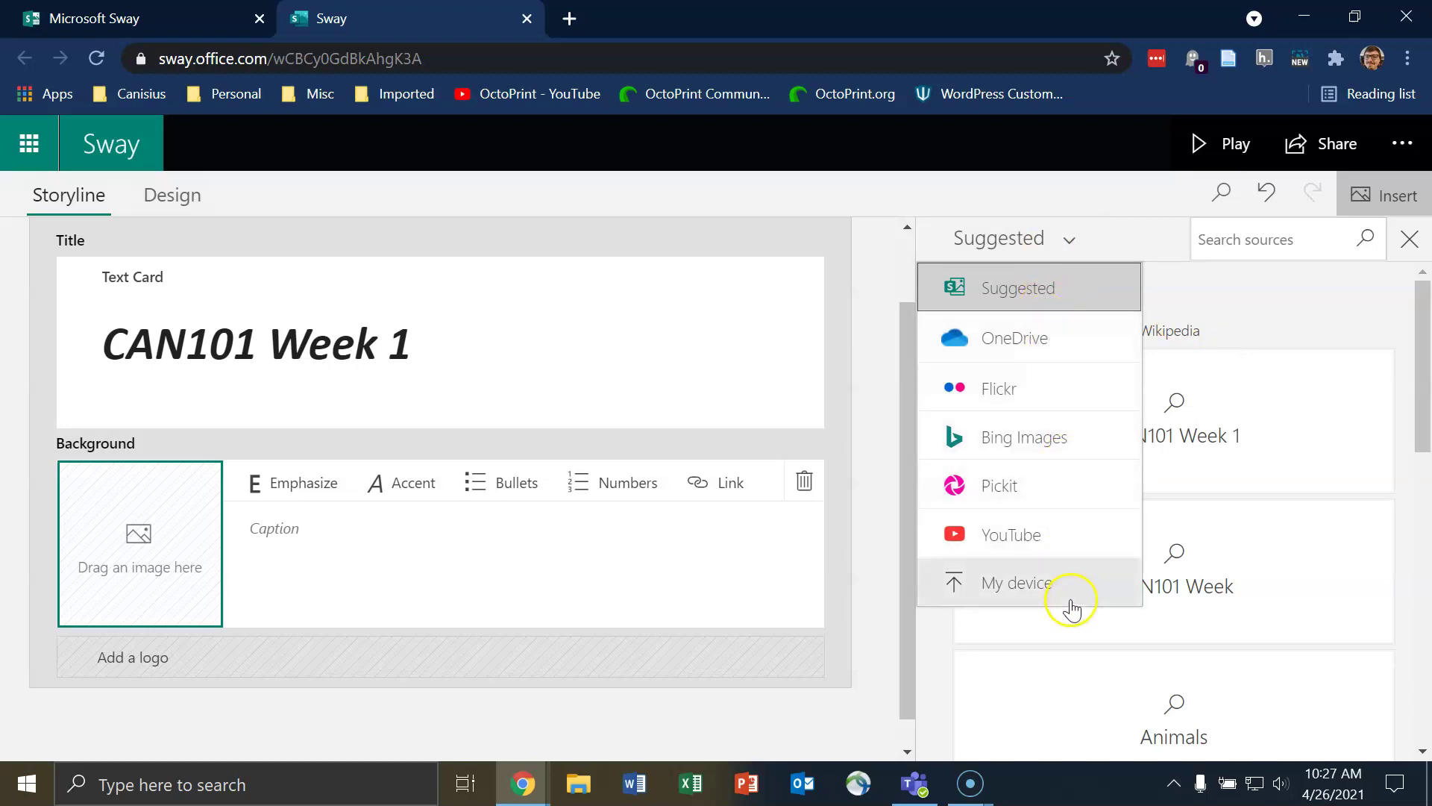
click(1046, 448)
click(1273, 234)
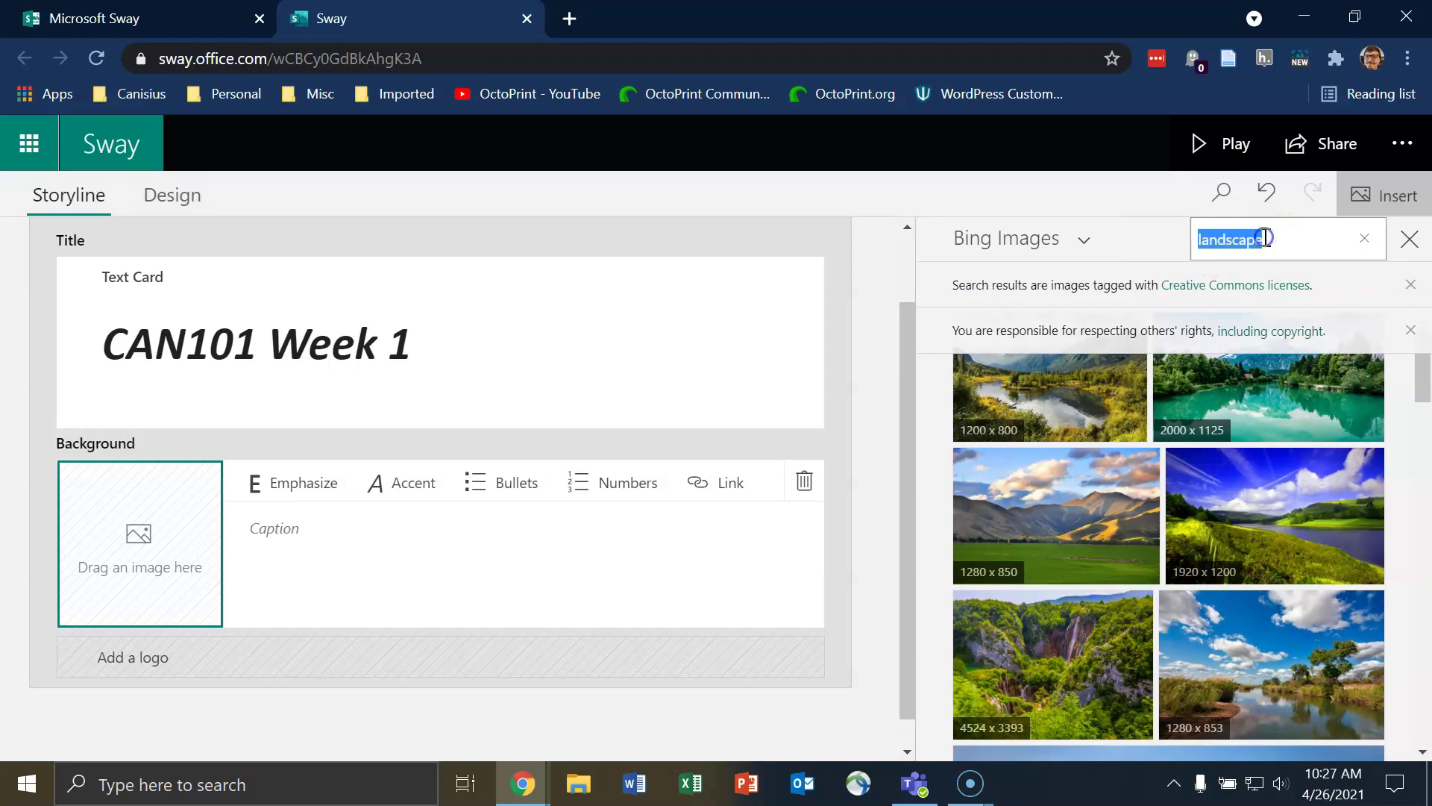
text(Canisius C)
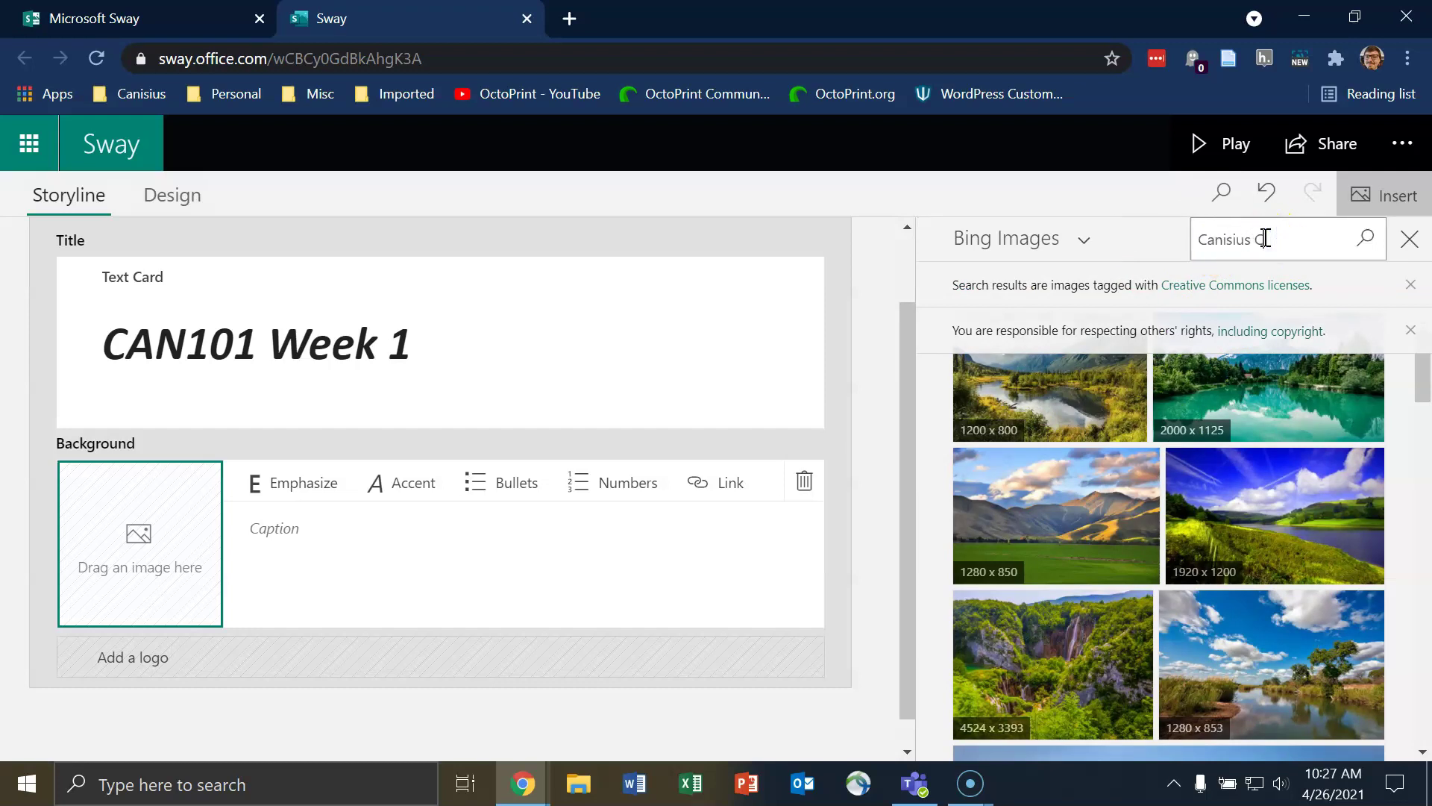
text(ollege Golden Dome)
key(Return)
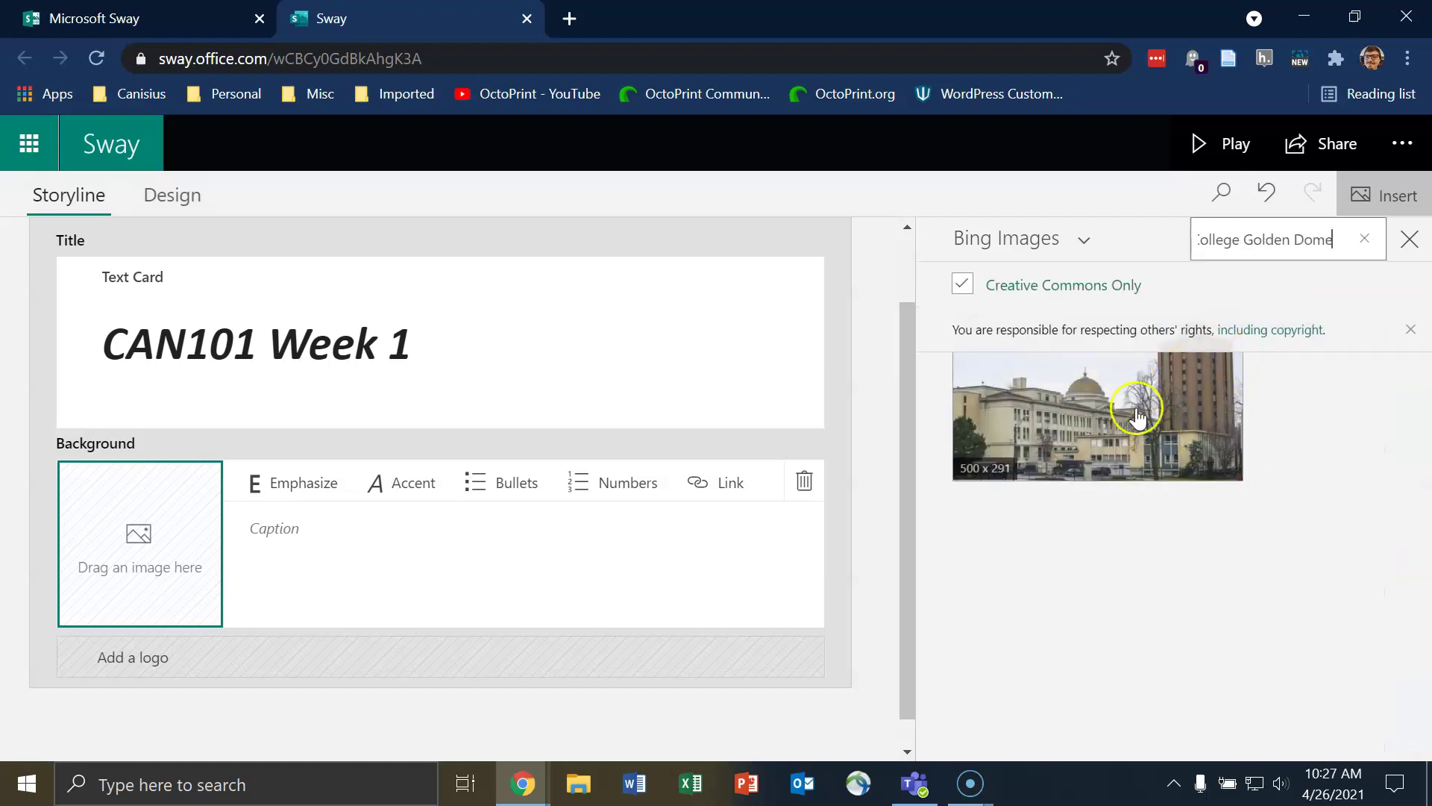
Step: Add the found photo of the domed college building as the heading's background image
click(1107, 422)
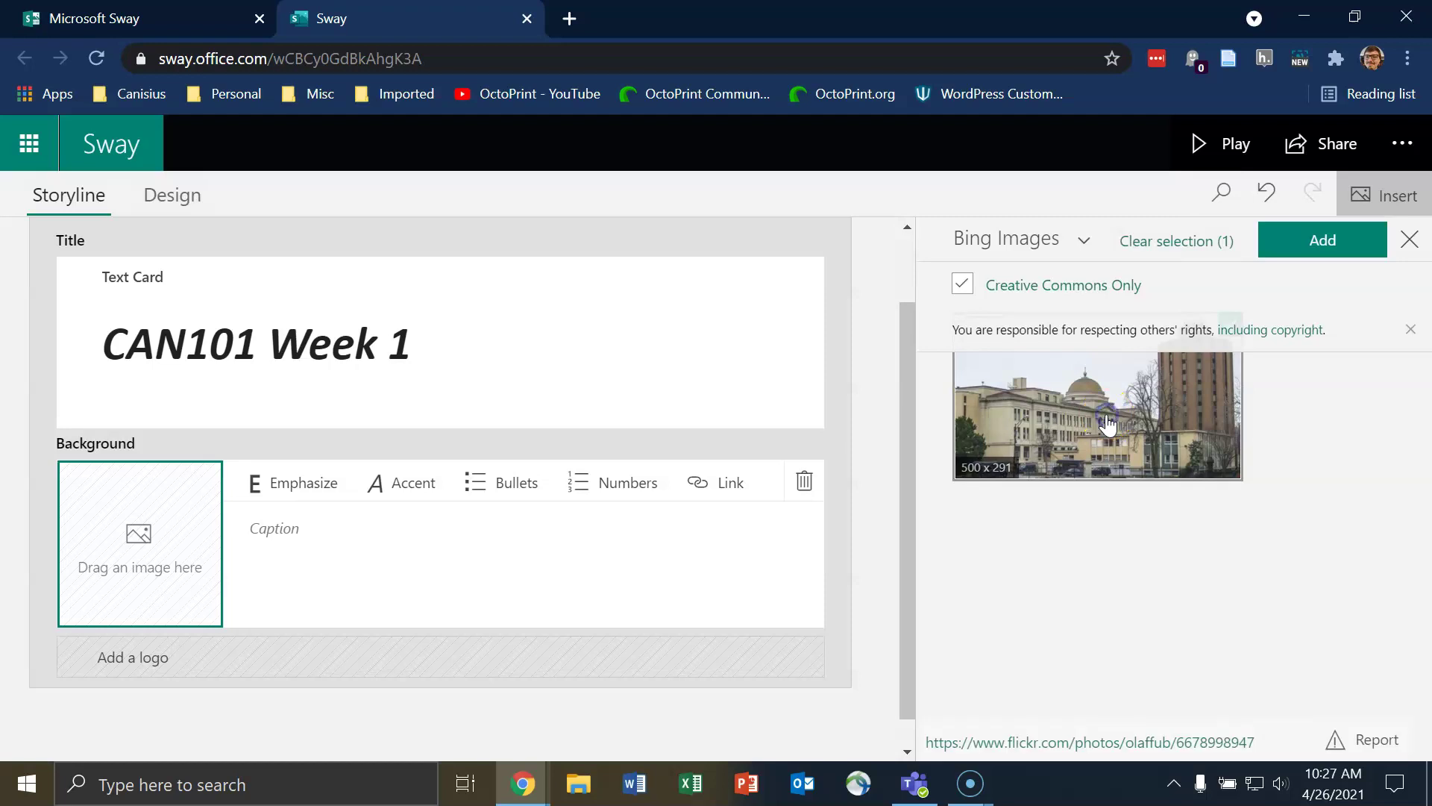
click(1107, 424)
drag(1185, 405, 172, 522)
click(1322, 240)
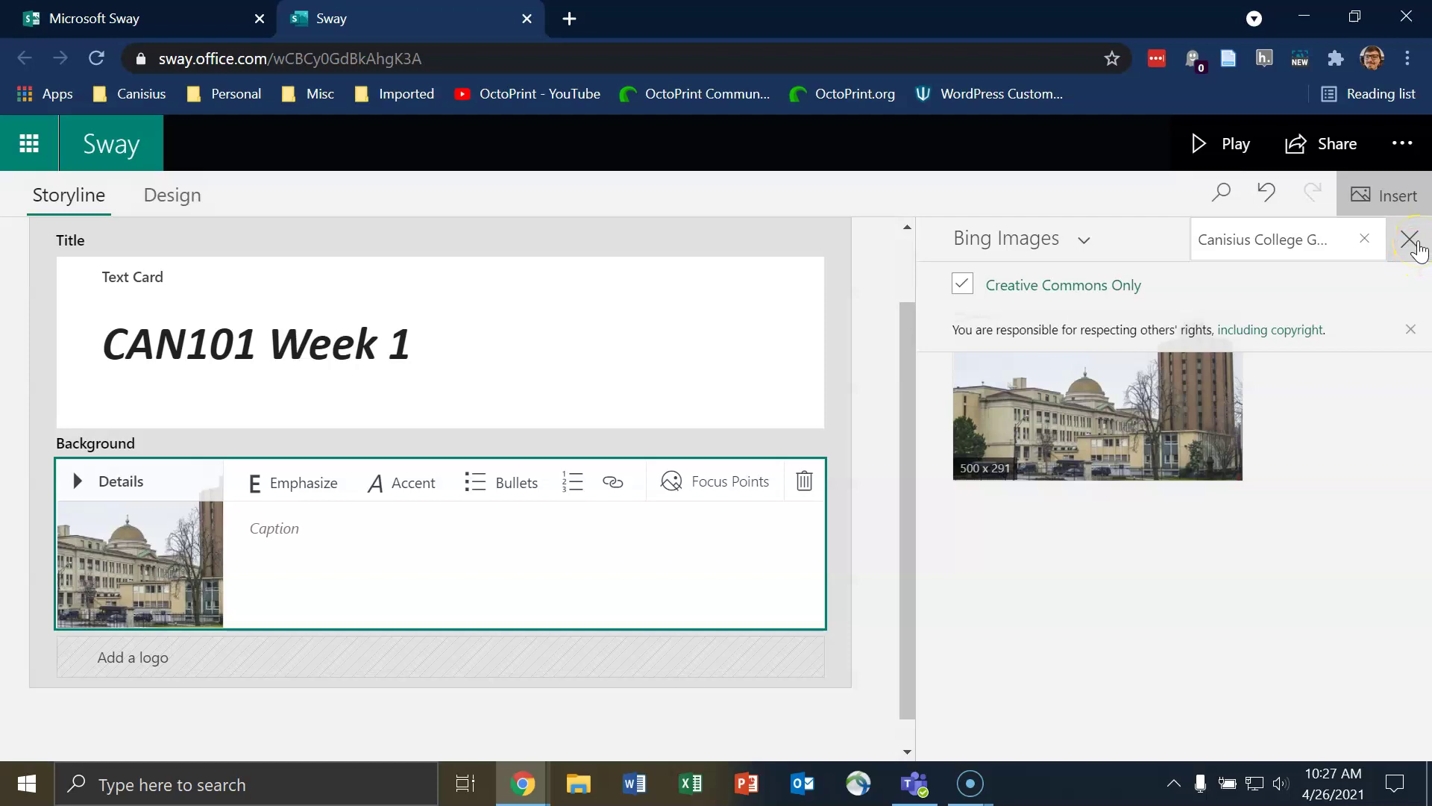
click(1415, 244)
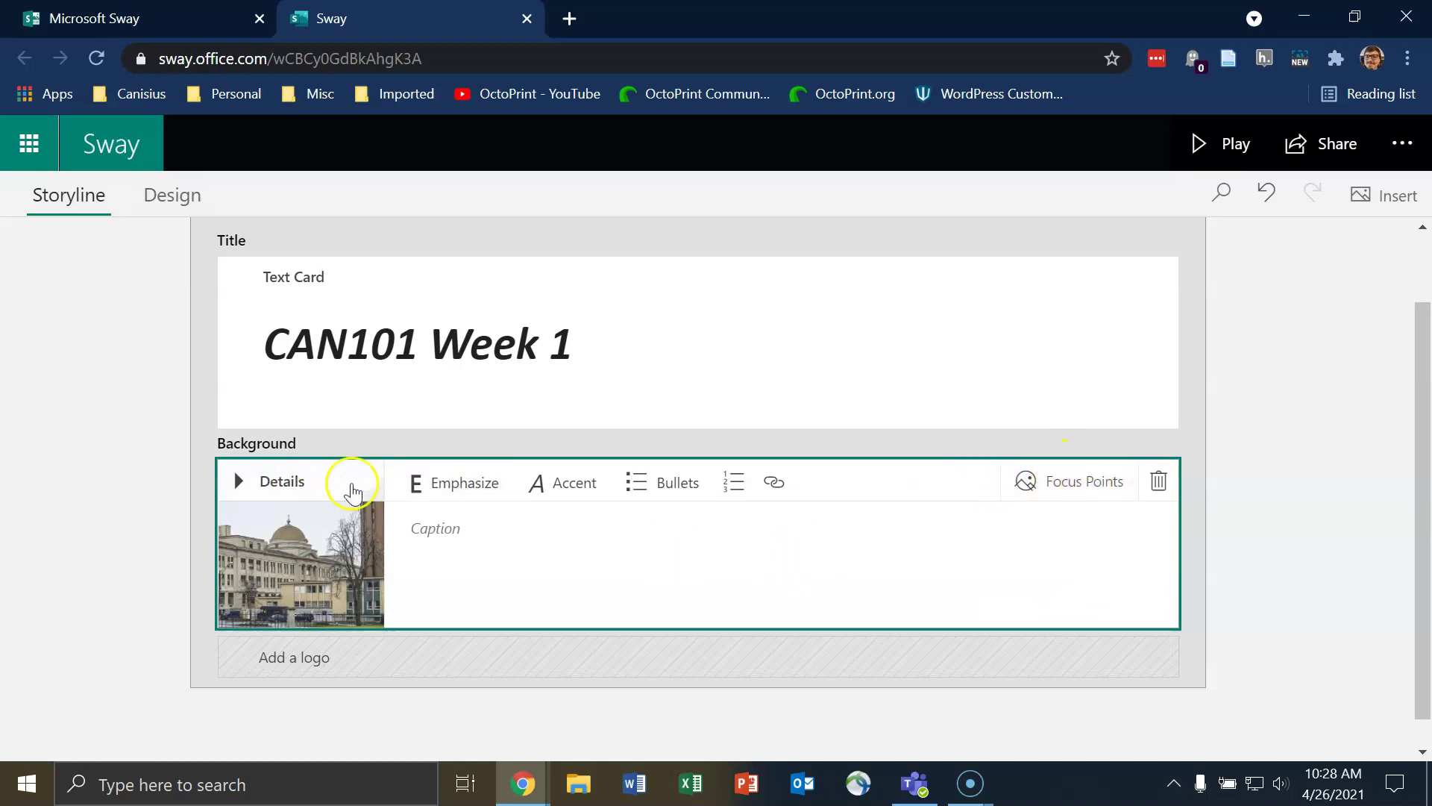
Step: Expand the background image's details and set a focus point on the golden dome
click(286, 486)
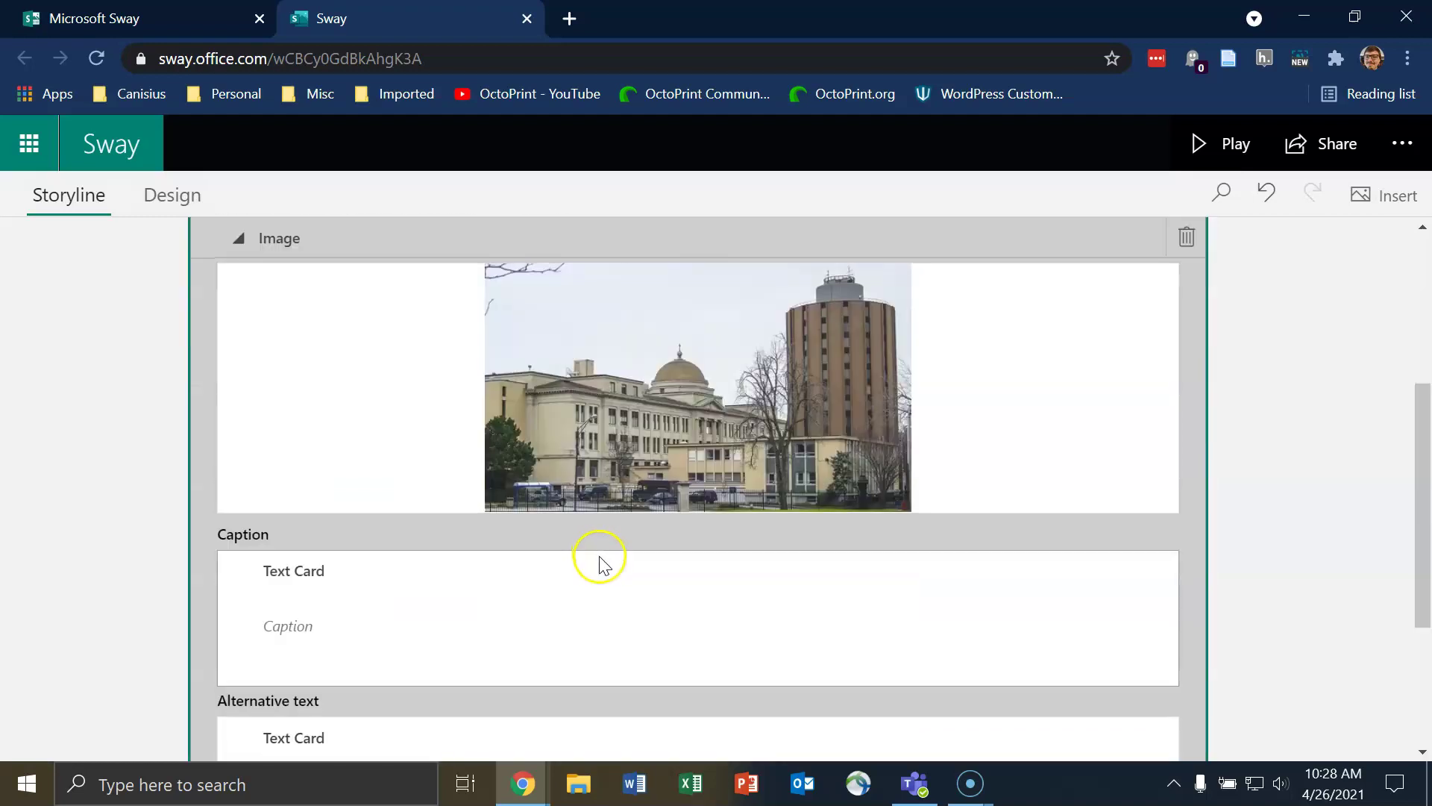
scroll(742, 499, down, 3)
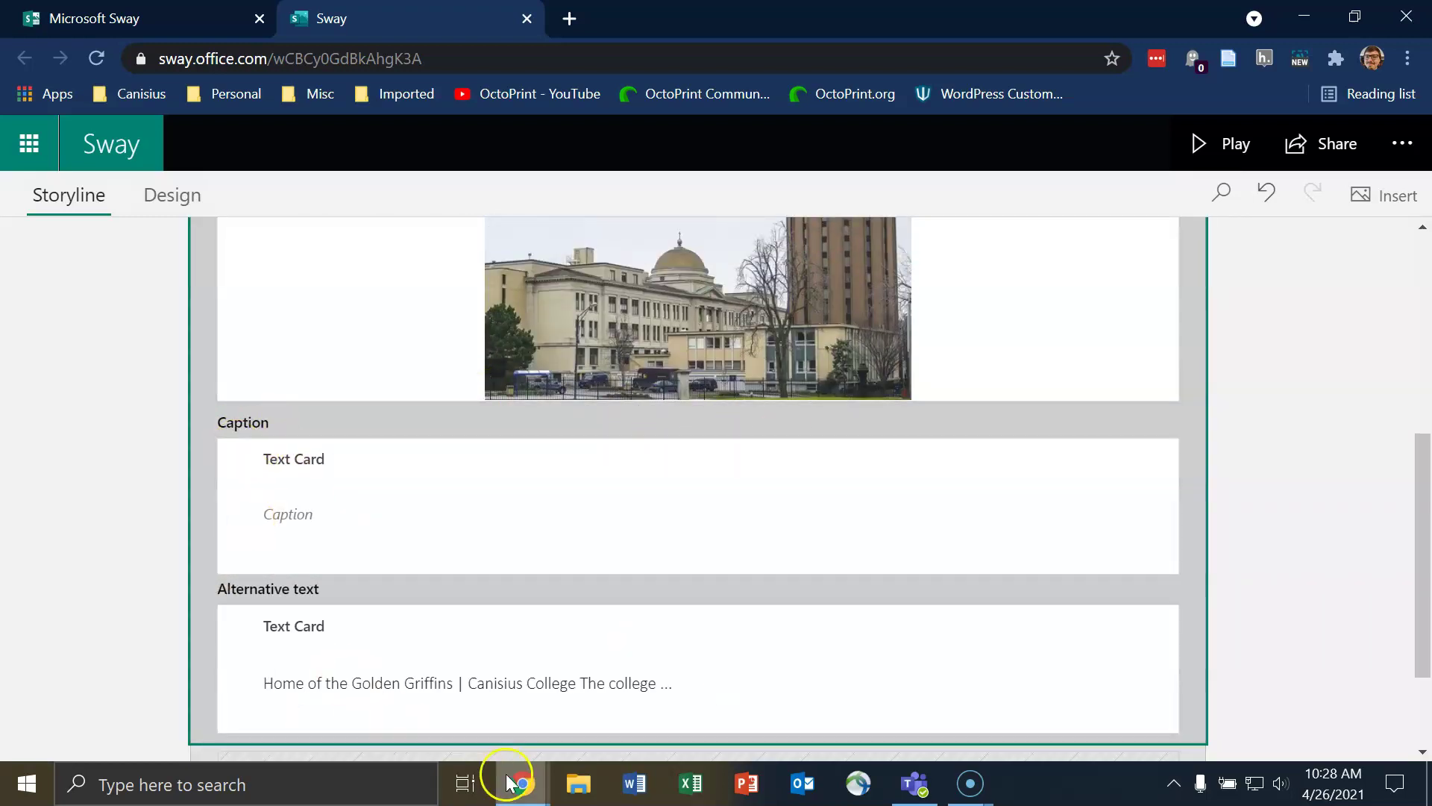
scroll(474, 643, up, 3)
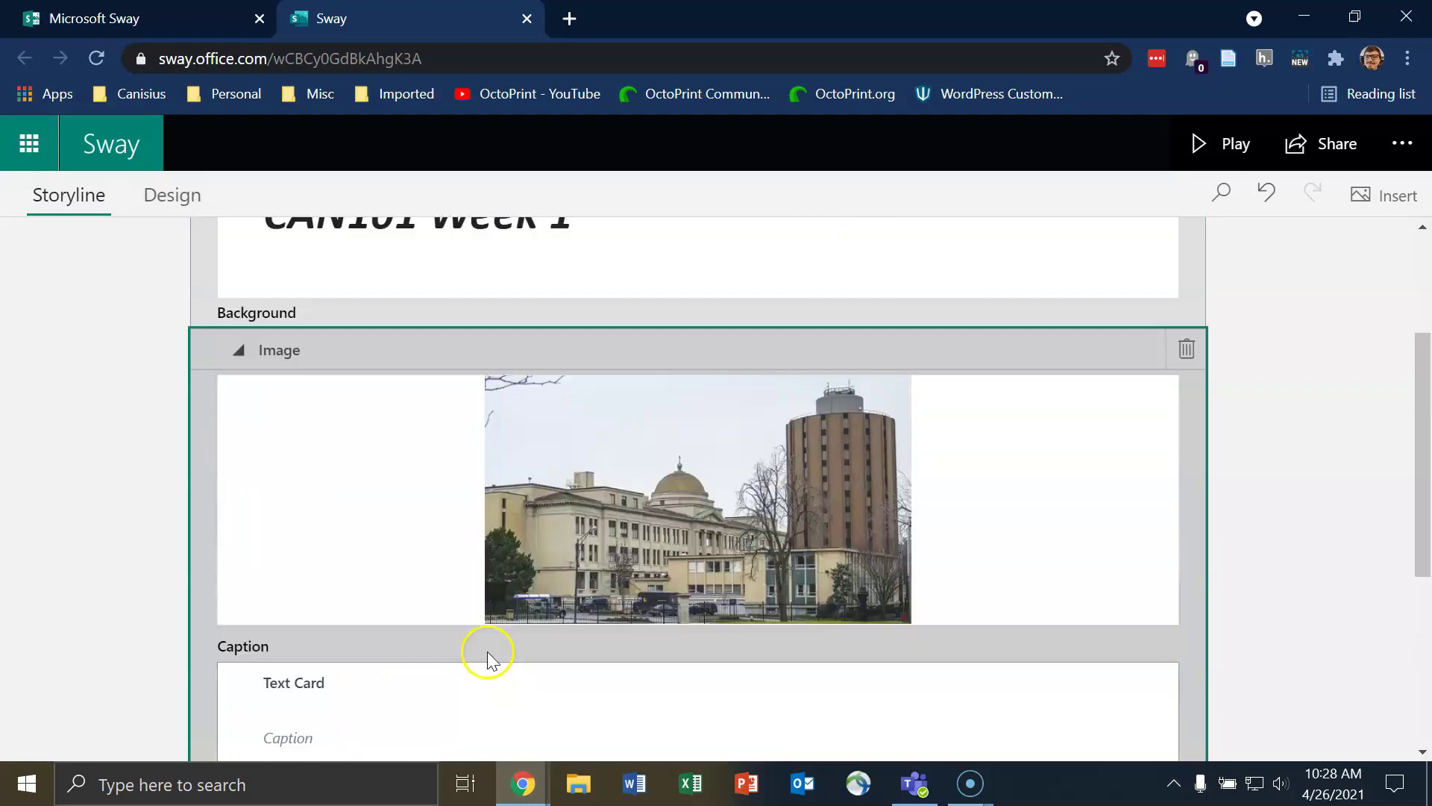
click(947, 494)
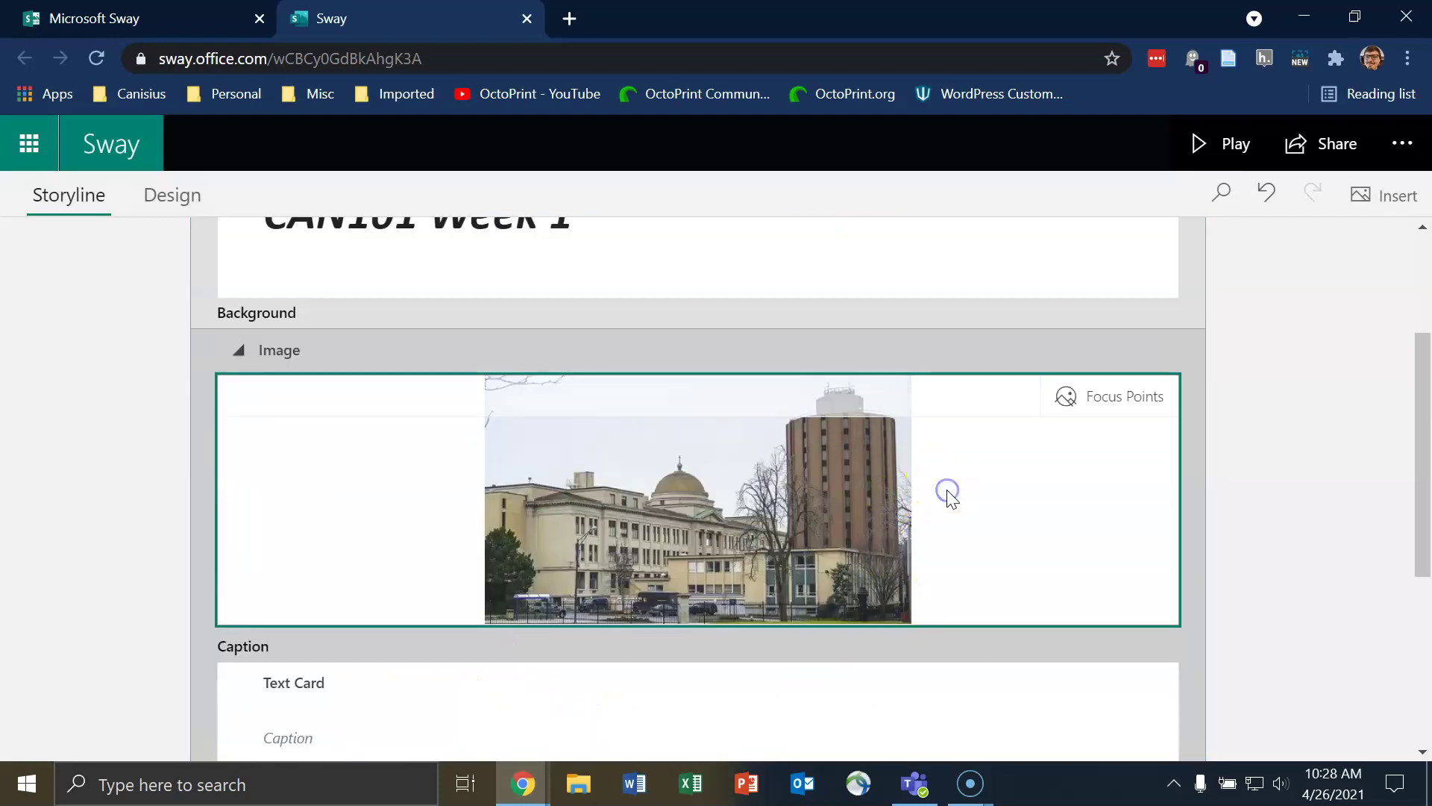
click(1134, 413)
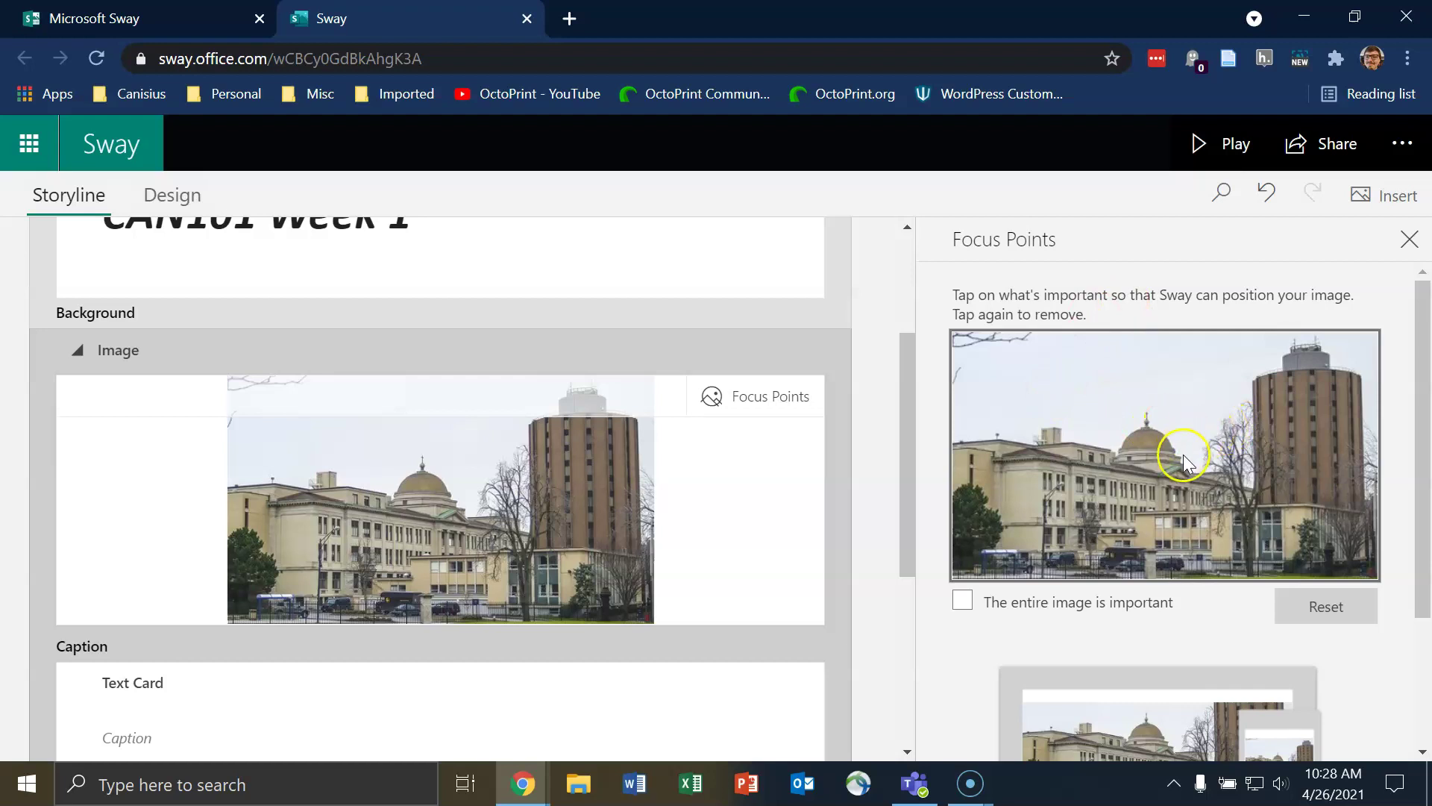
click(1142, 438)
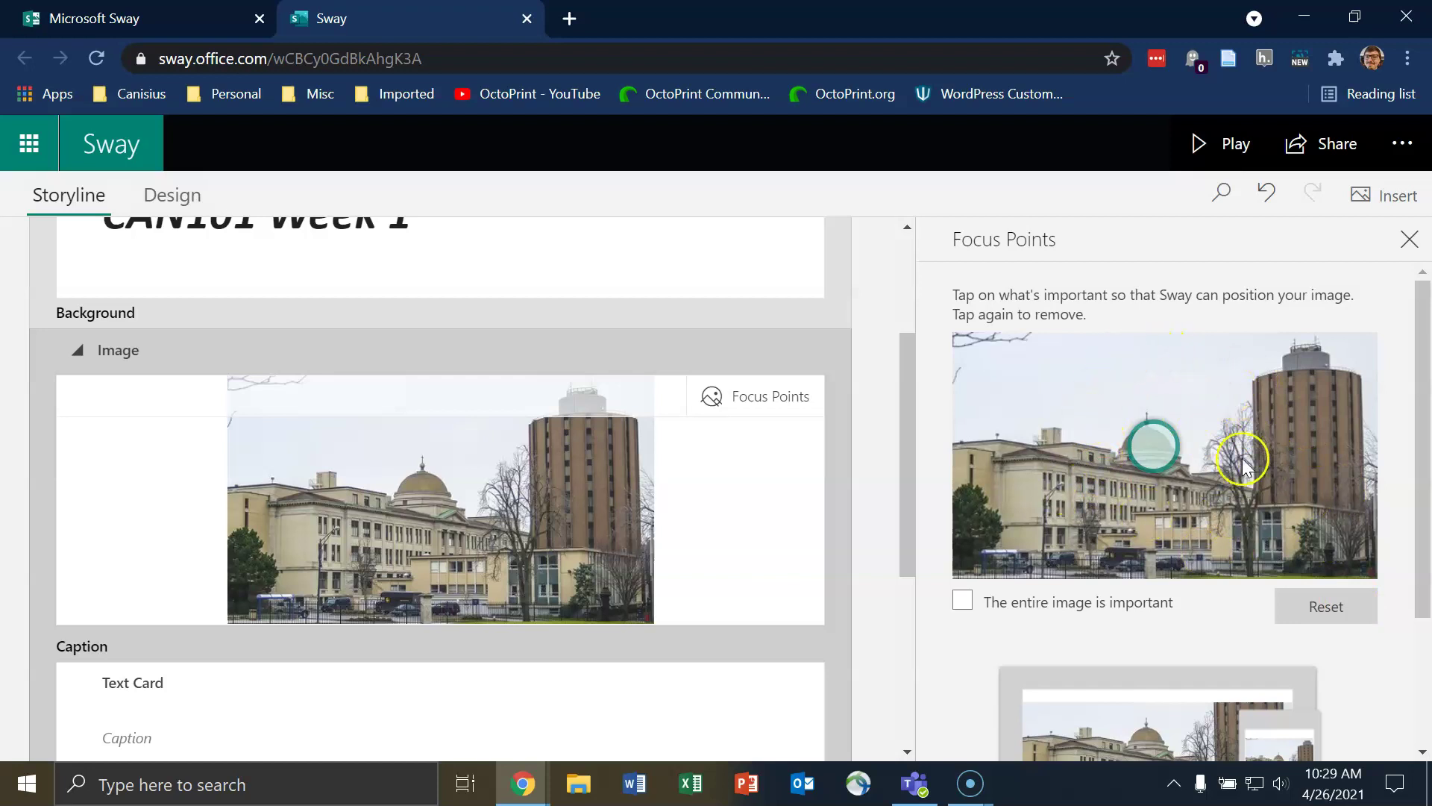
Step: Caption the background image "The dome over Old Main at Canisius College."
scroll(403, 520, down, 3)
click(402, 521)
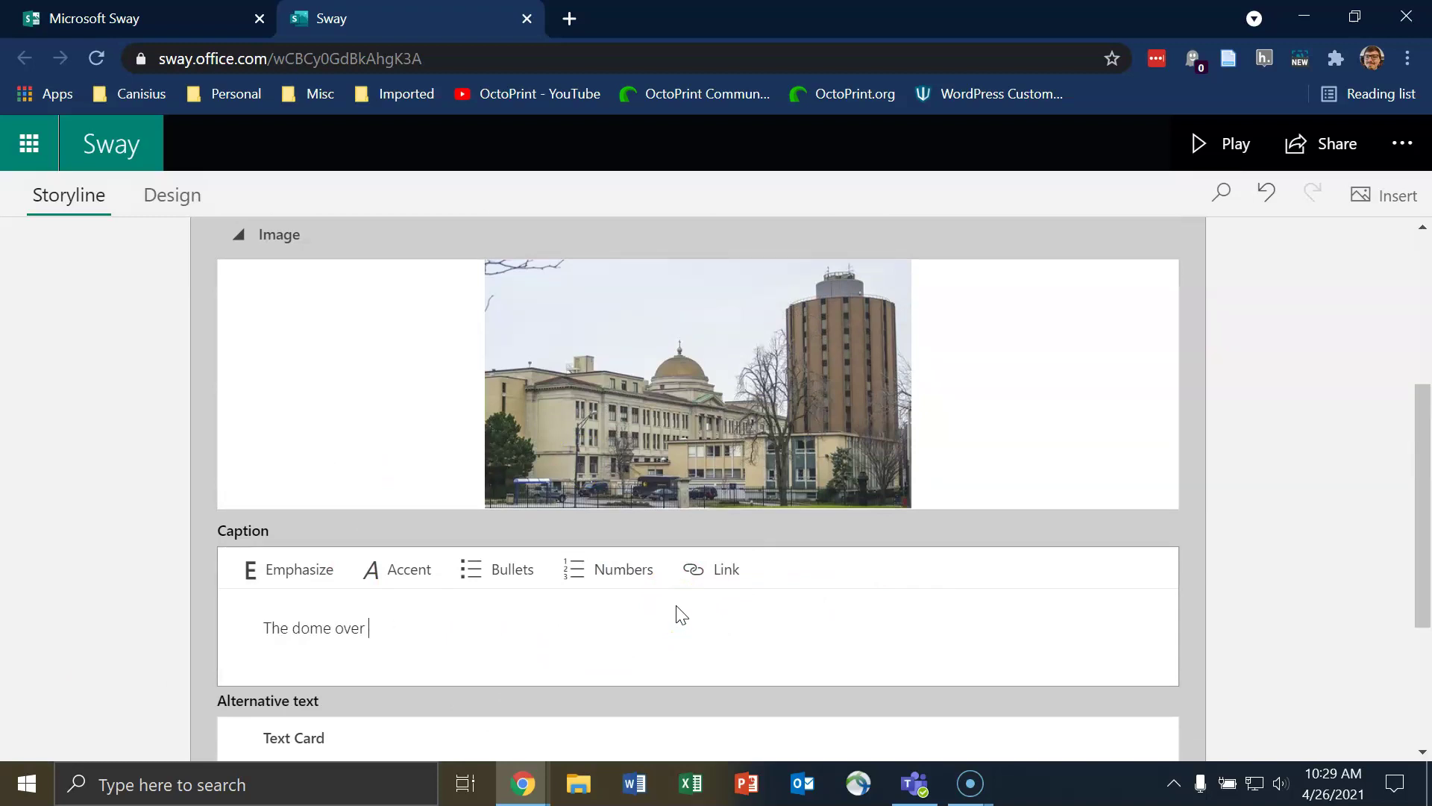
scroll(681, 615, down, 3)
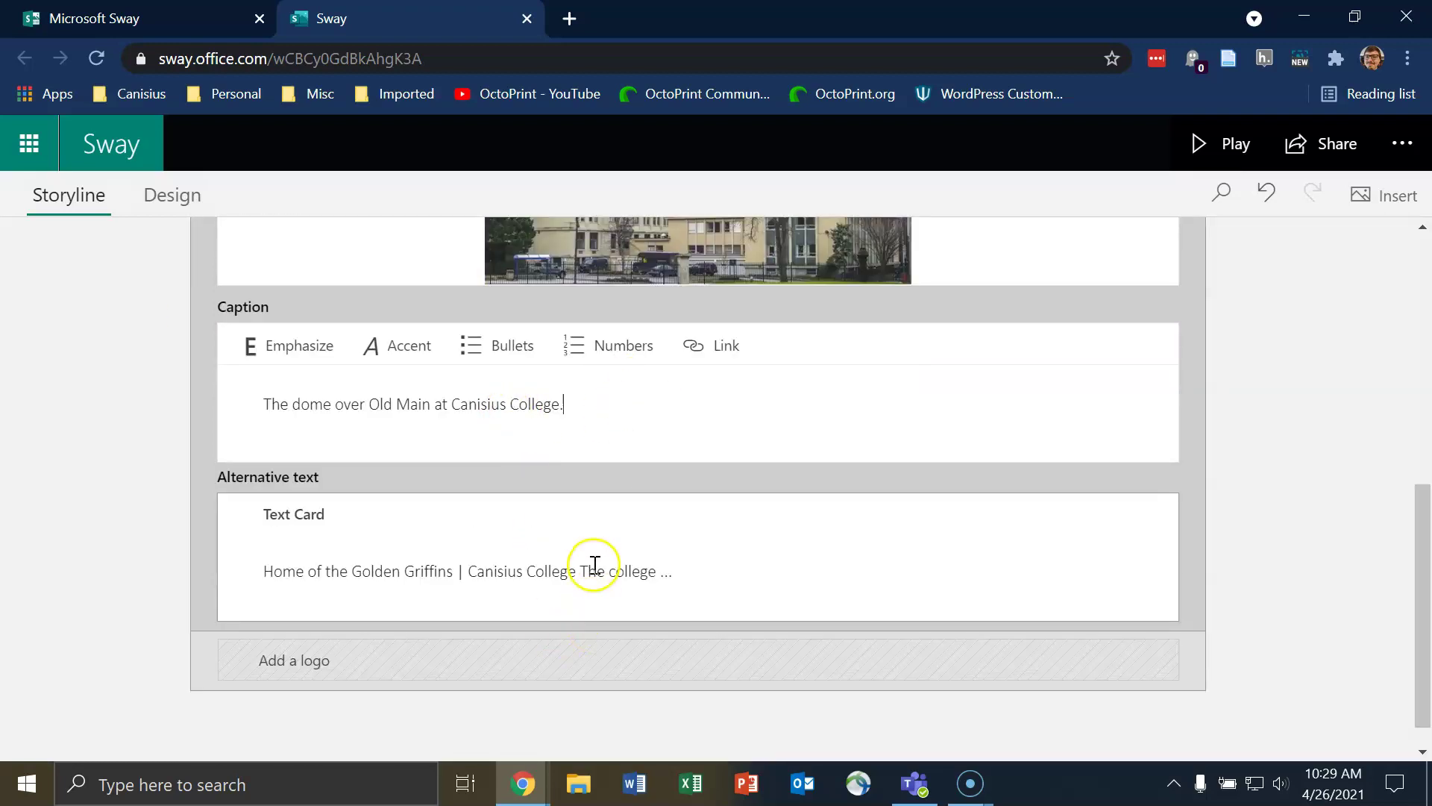
scroll(463, 574, up, 2)
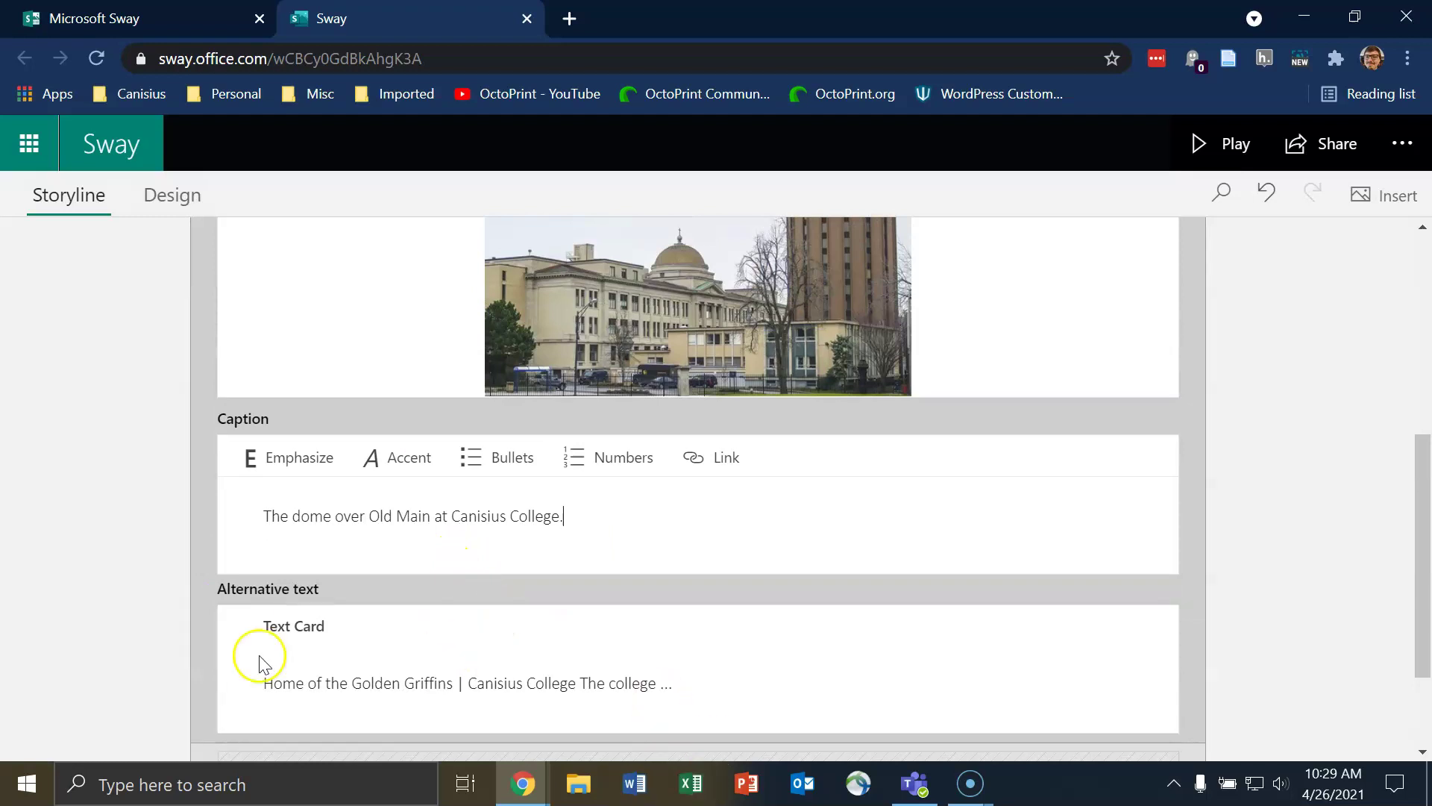
Step: Replace the background image's alternative text with "The iconic Golden Dome sitting atop Old Main at Canisius College."
click(816, 720)
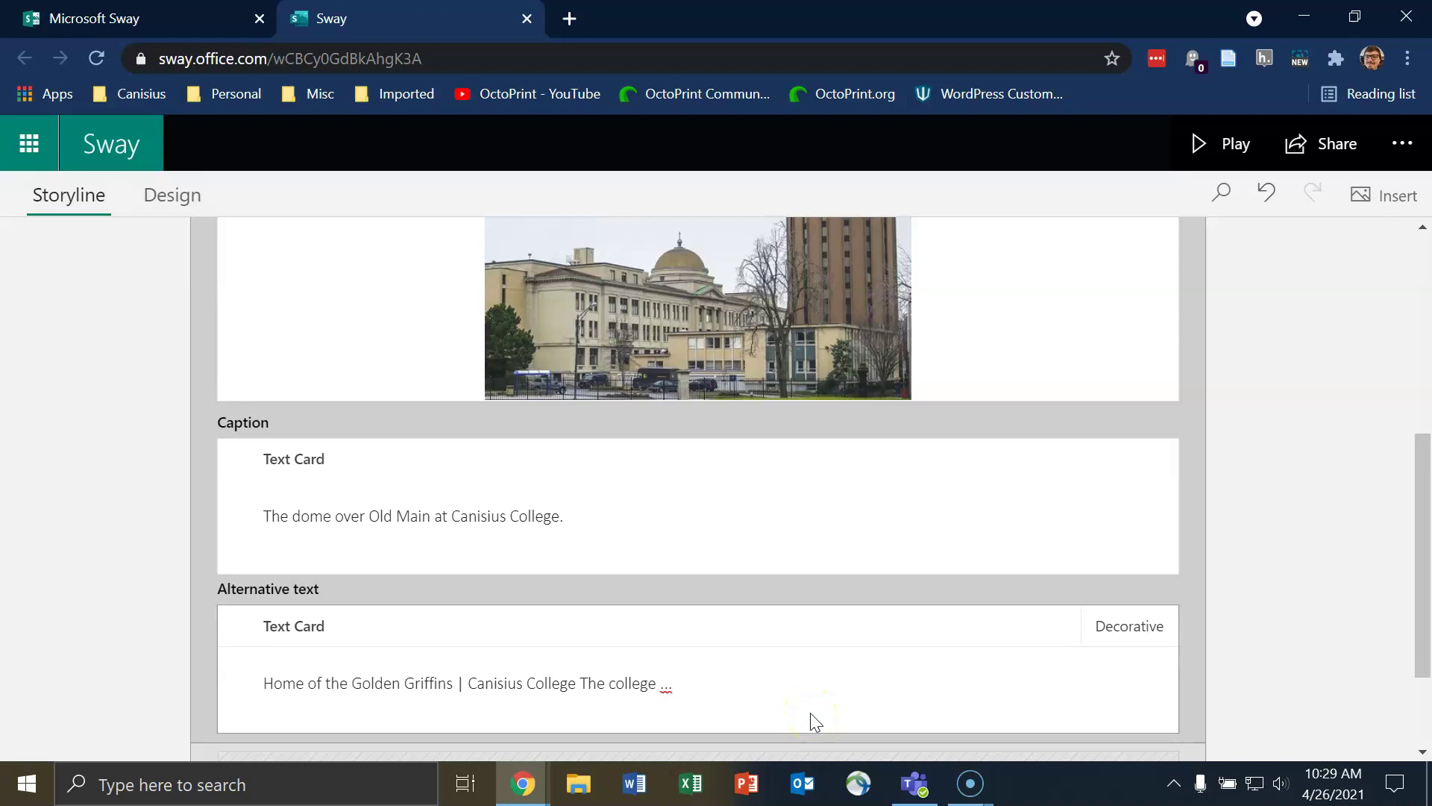
click(1096, 623)
scroll(917, 649, down, 2)
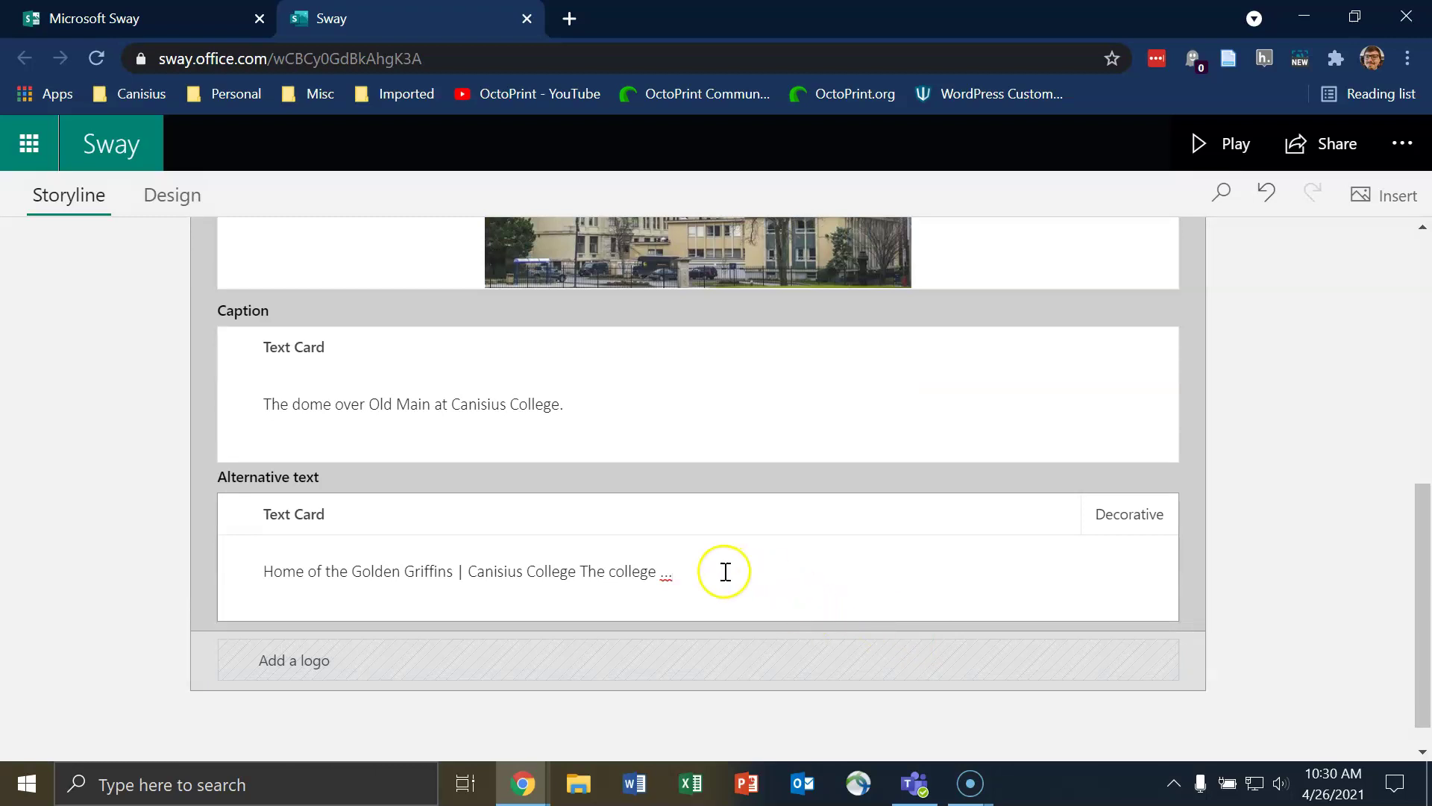
Step: Add the Canisius 150 crest image from the Imagery folder as the heading's logo
scroll(698, 567, down, 1)
click(726, 633)
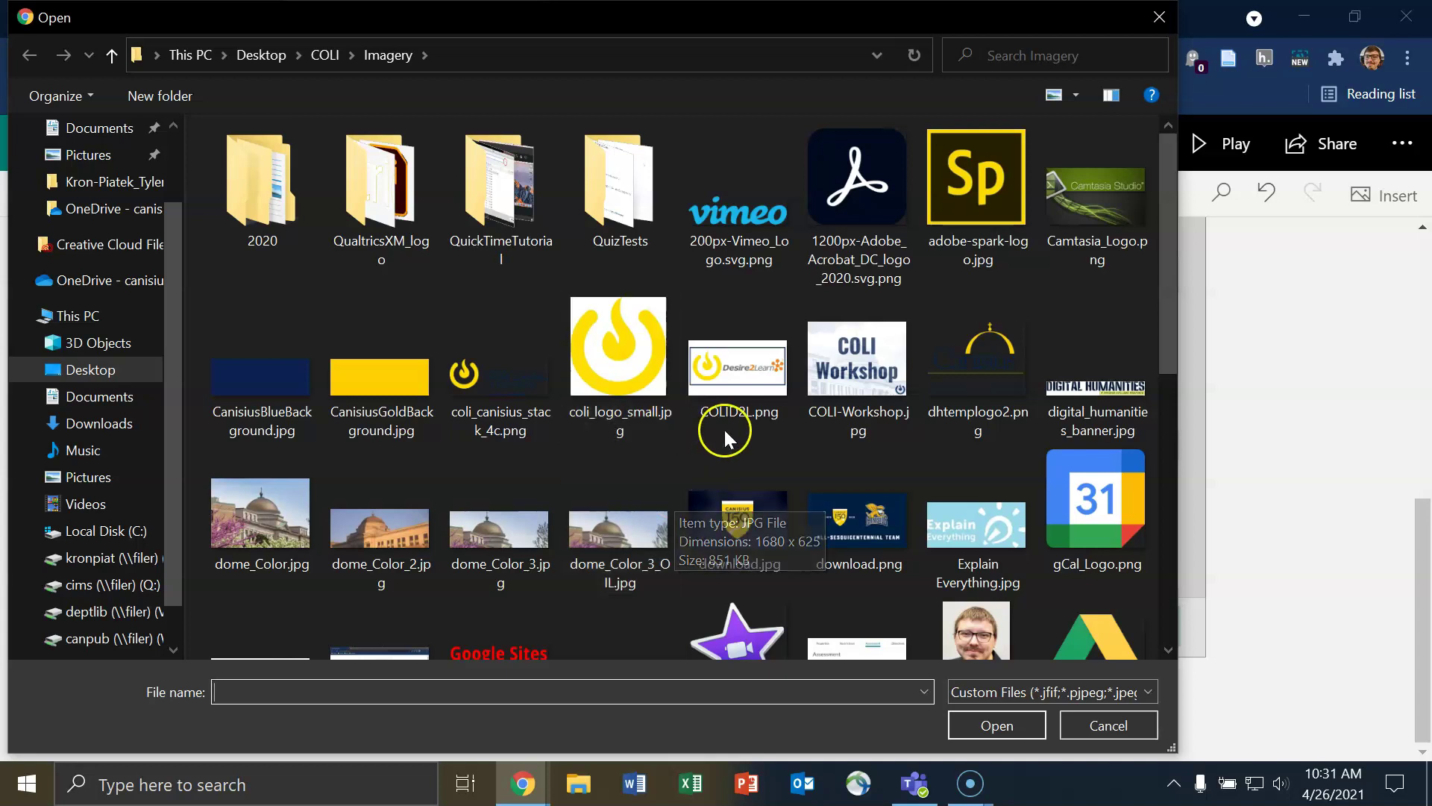
double_click(646, 422)
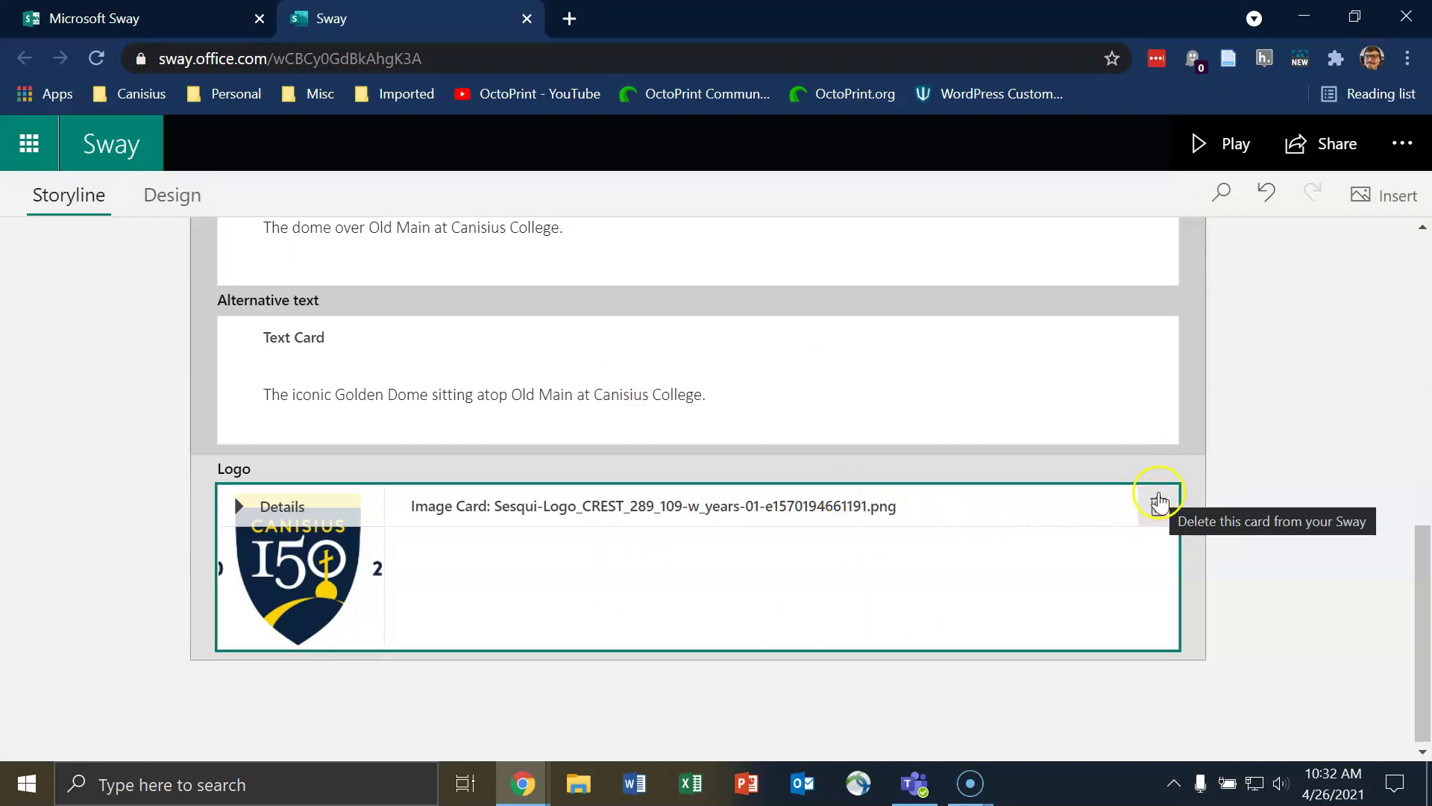
Step: Set the logo's alternative text to "Canisius College Sesquicentennial Logo" and collapse the heading card's details
click(288, 508)
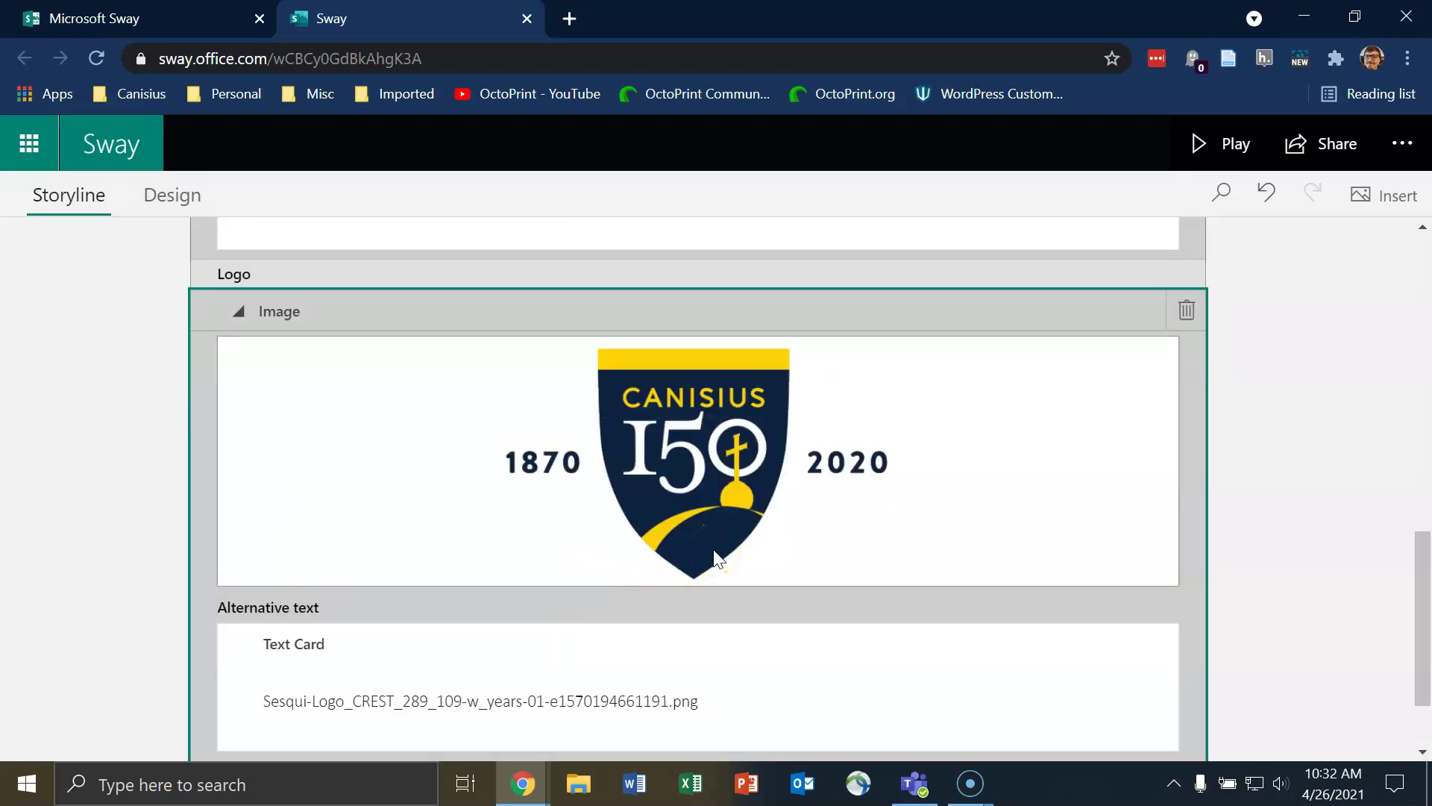
scroll(831, 552, down, 2)
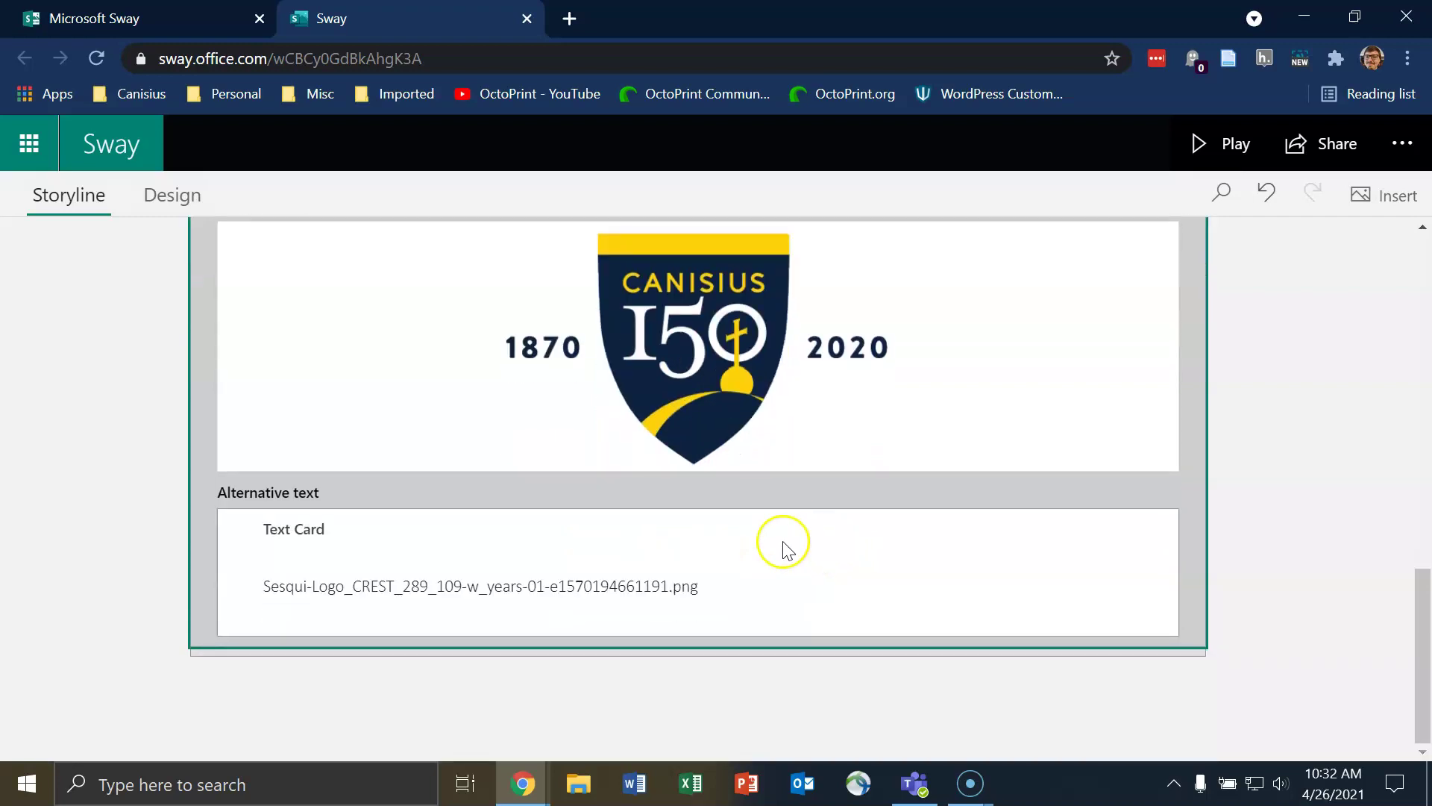
drag(705, 589, 261, 586)
key(BackSpace)
text(Canisius College Sesquicentennial Logo)
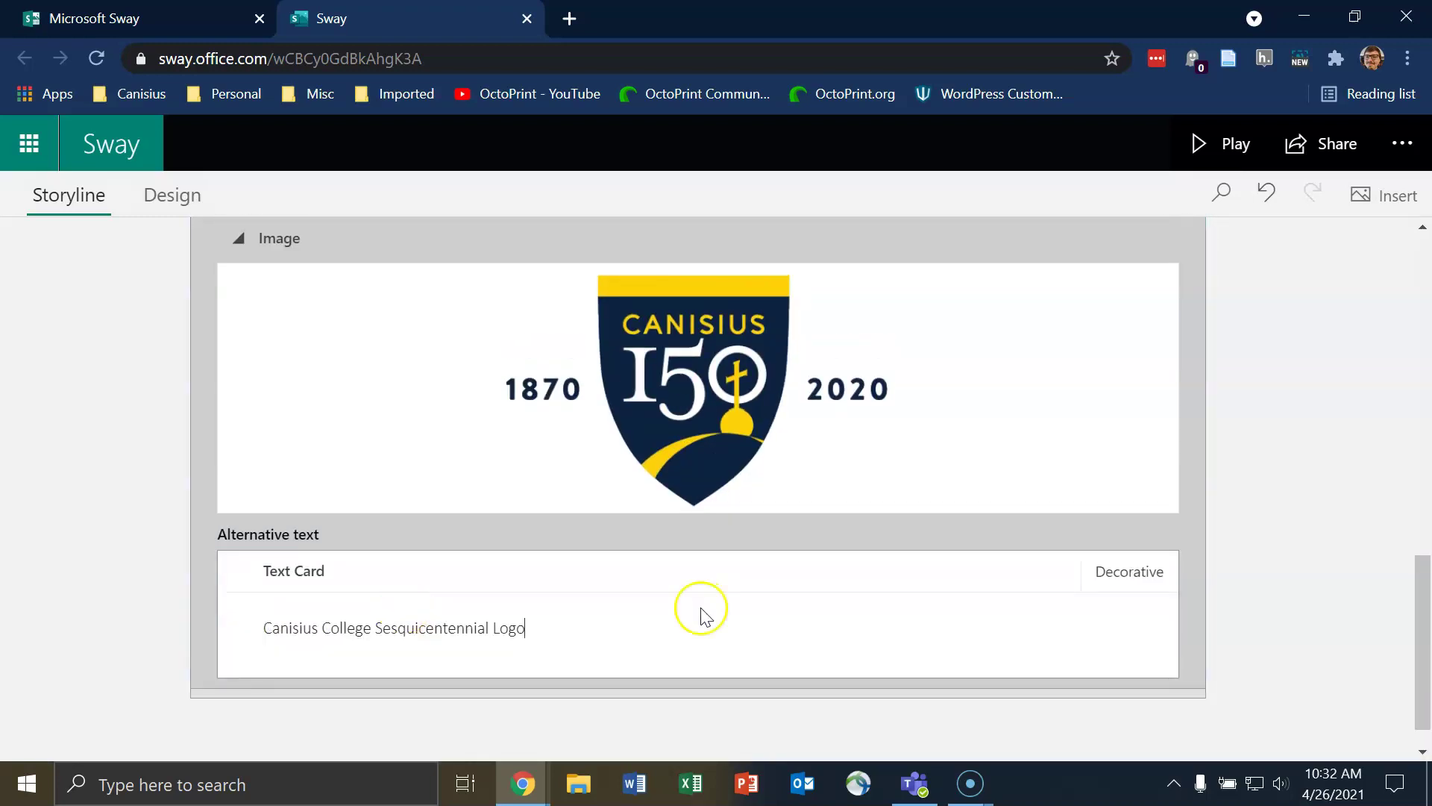
scroll(522, 507, up, 10)
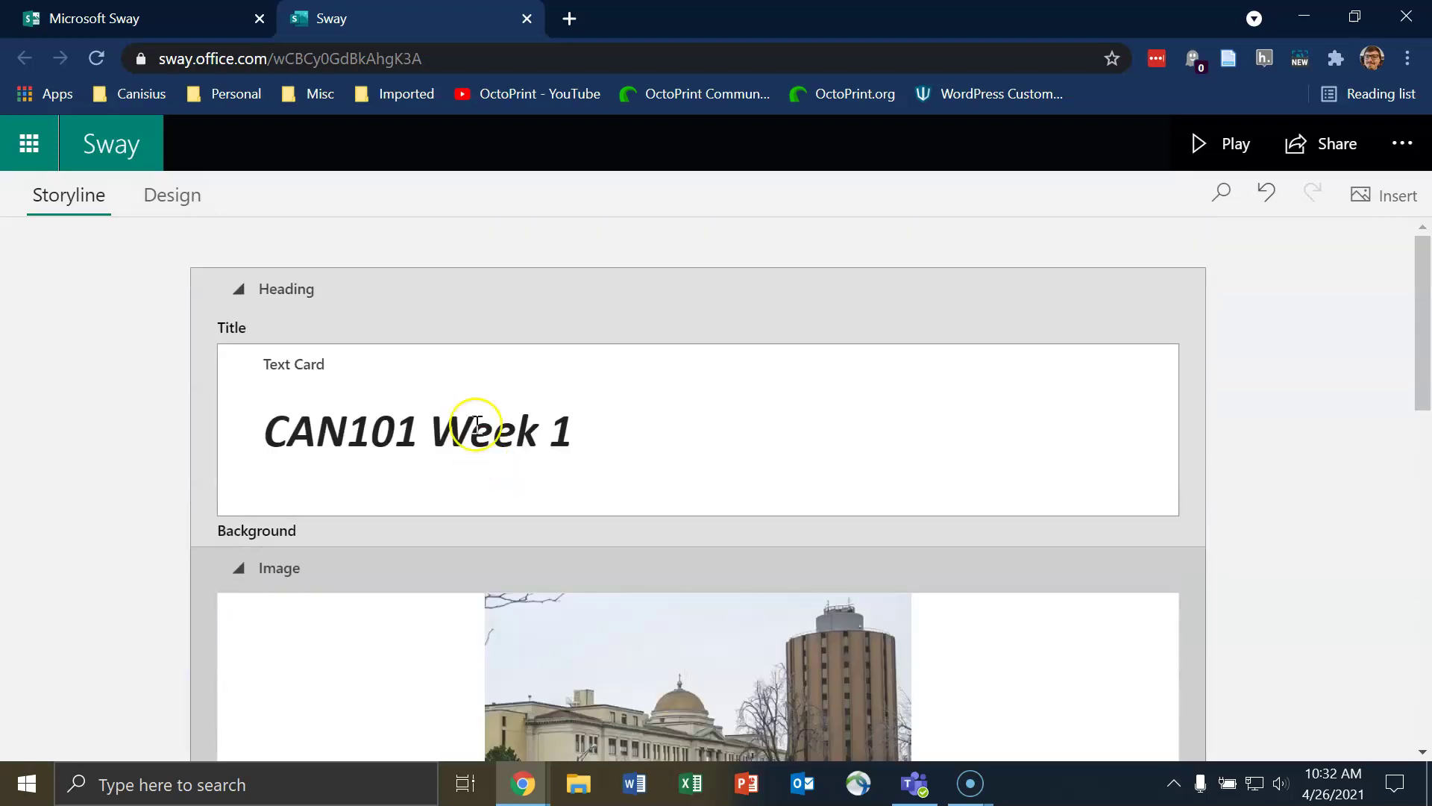
click(270, 291)
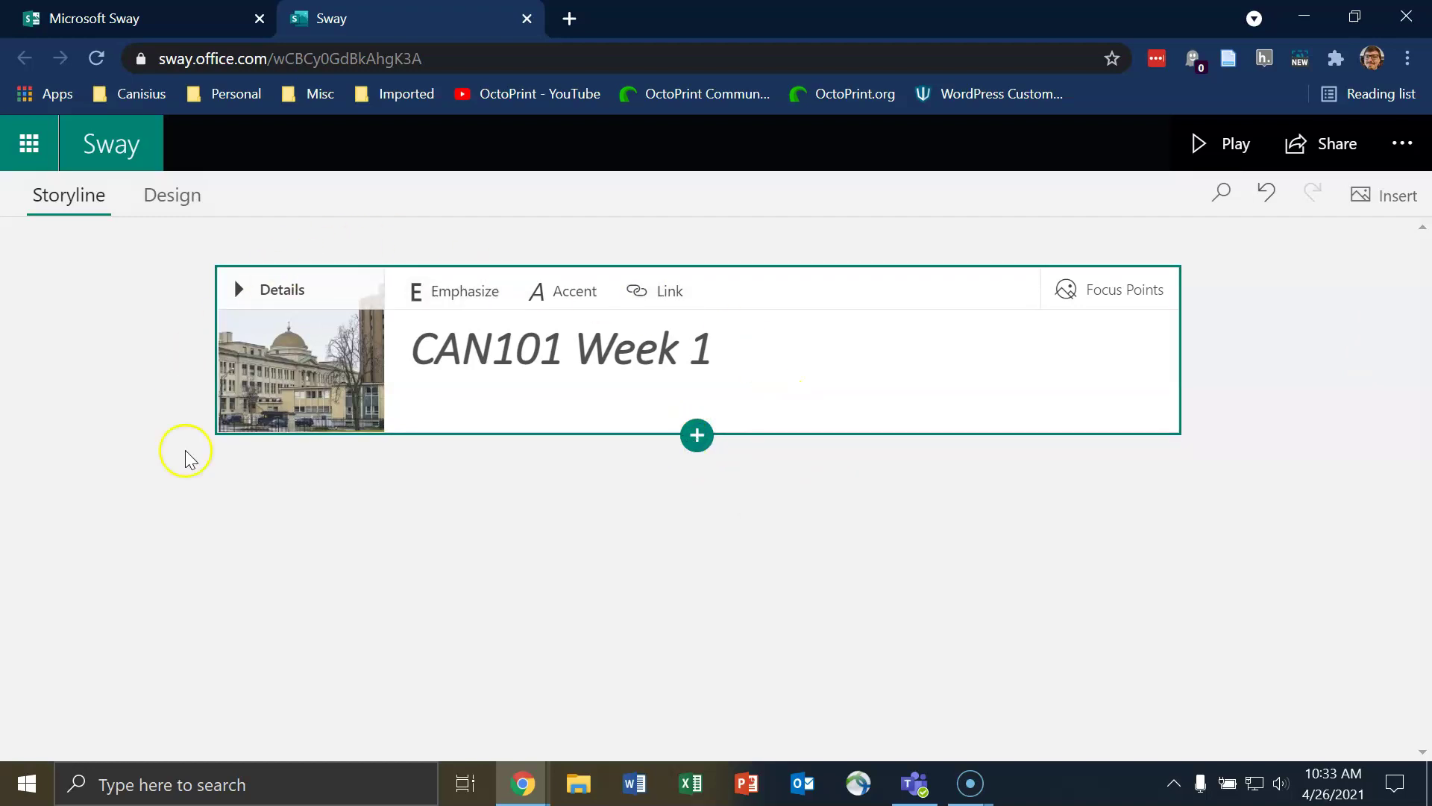
Step: Review the suggested, text, media and group card types that can be inserted below the heading
click(697, 432)
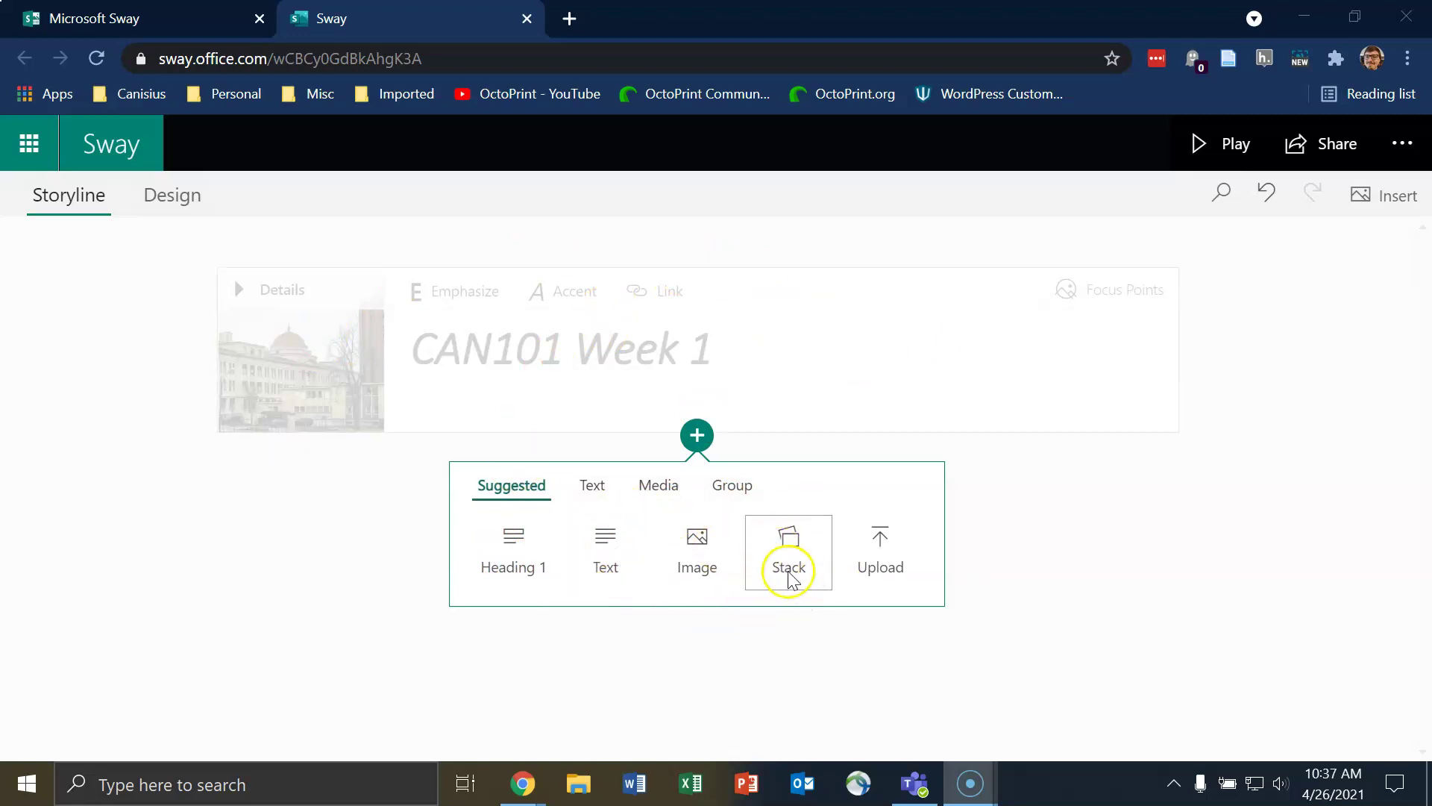
click(894, 560)
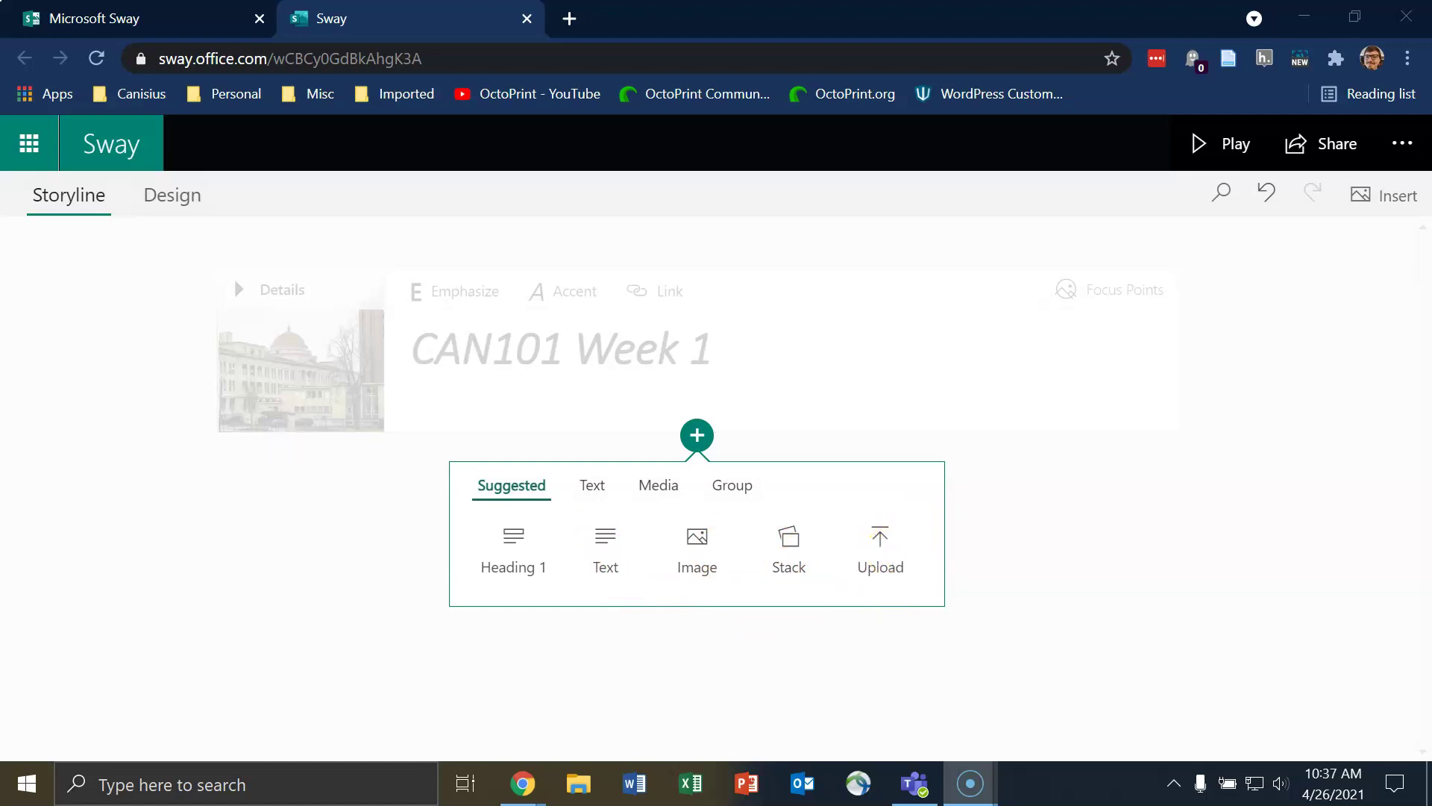
click(602, 498)
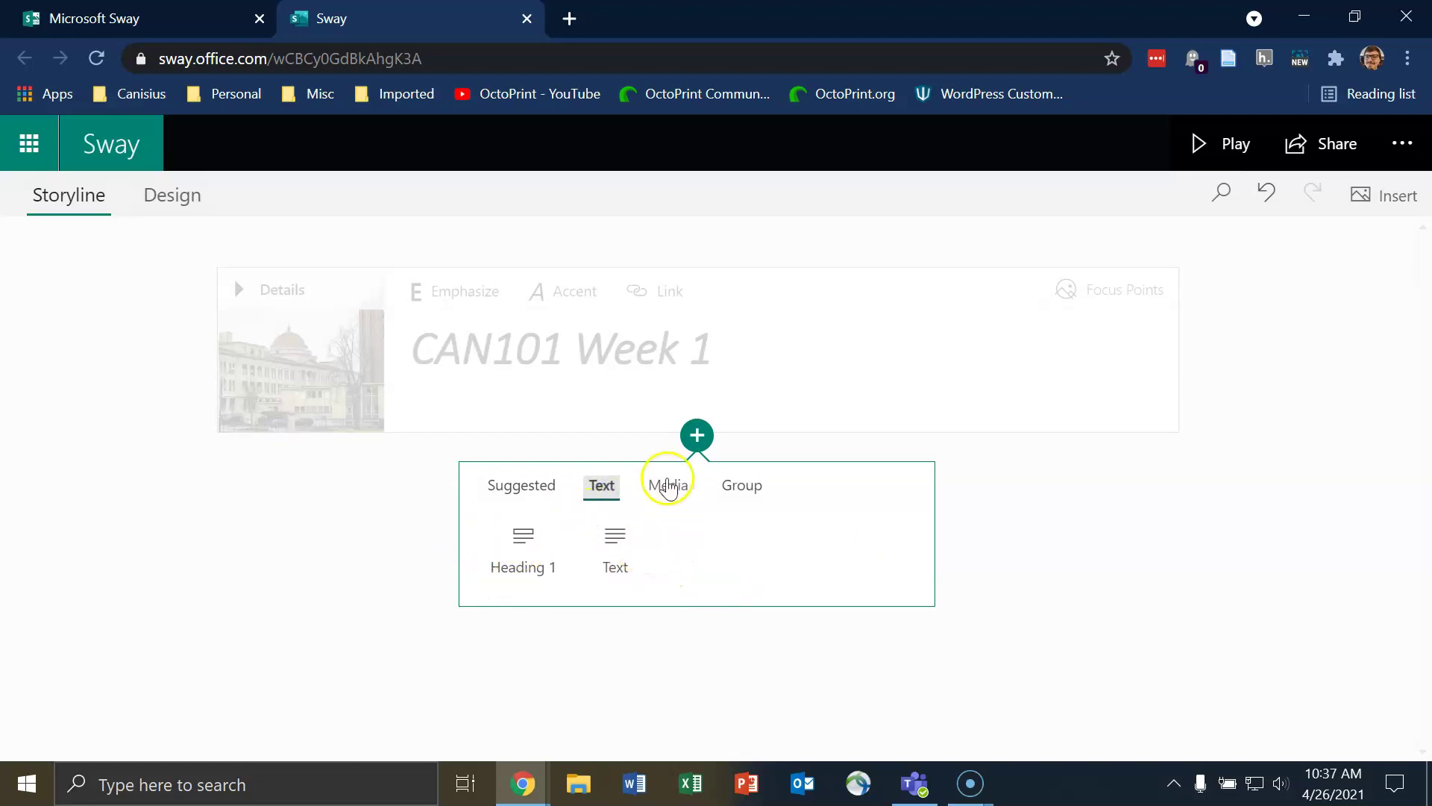
click(668, 486)
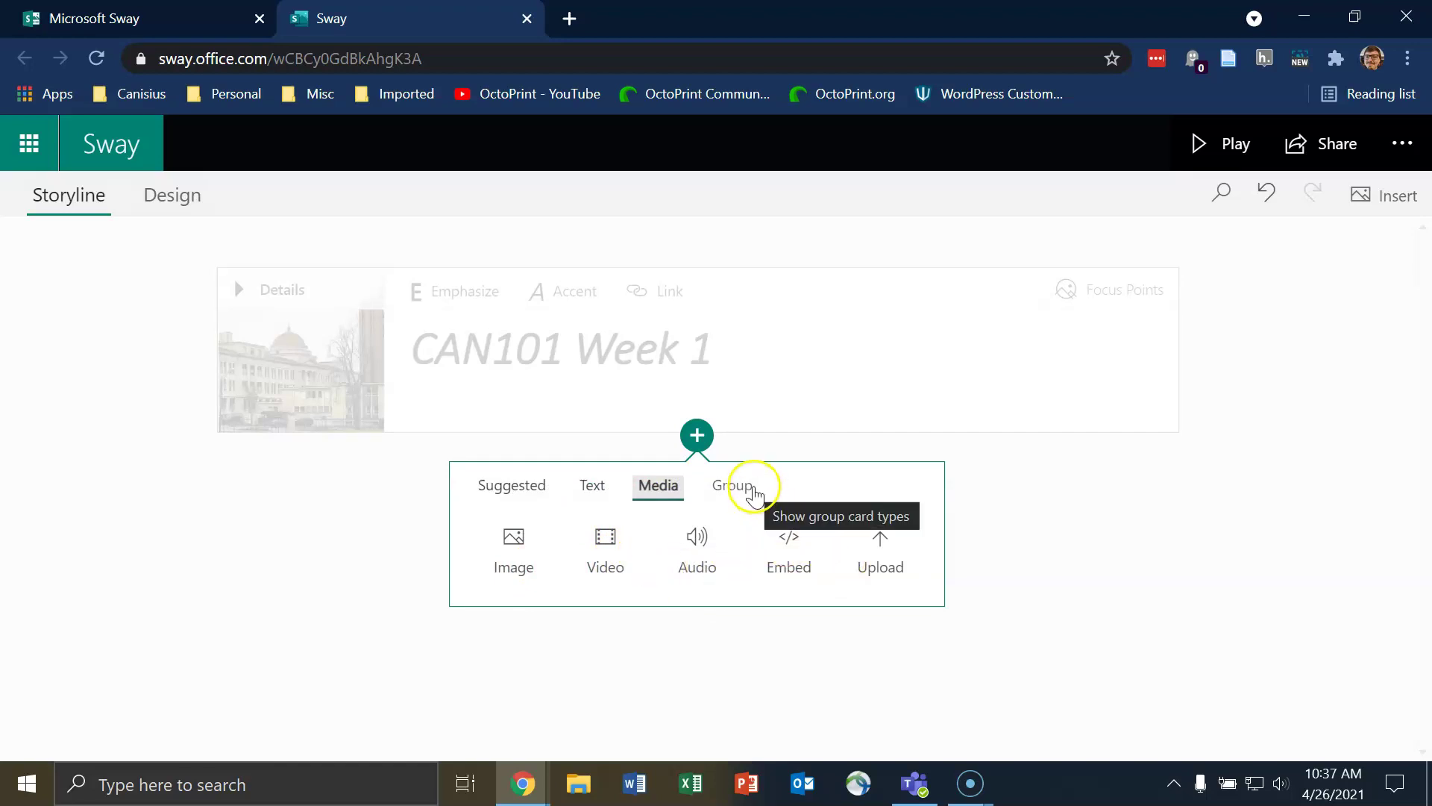
click(754, 489)
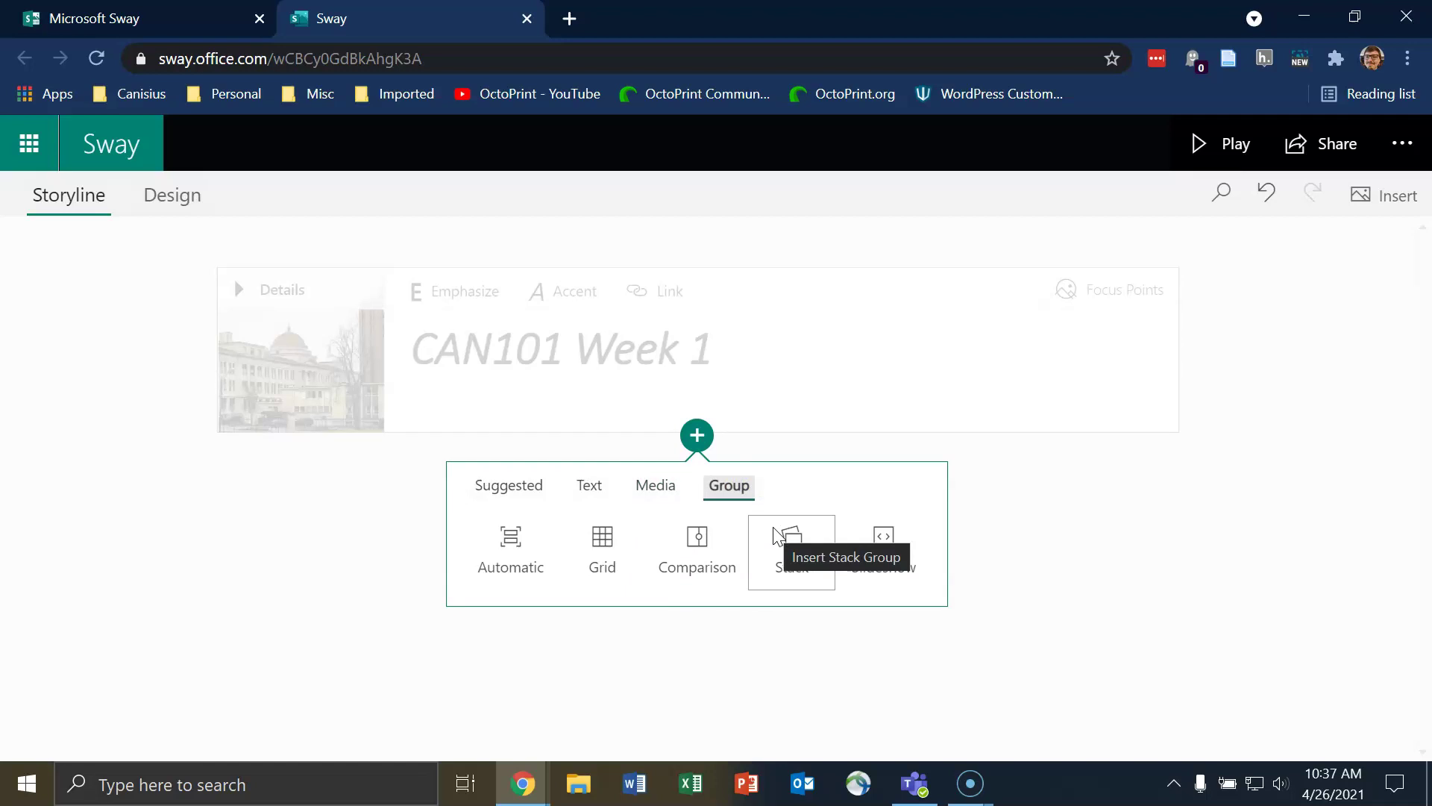
click(892, 543)
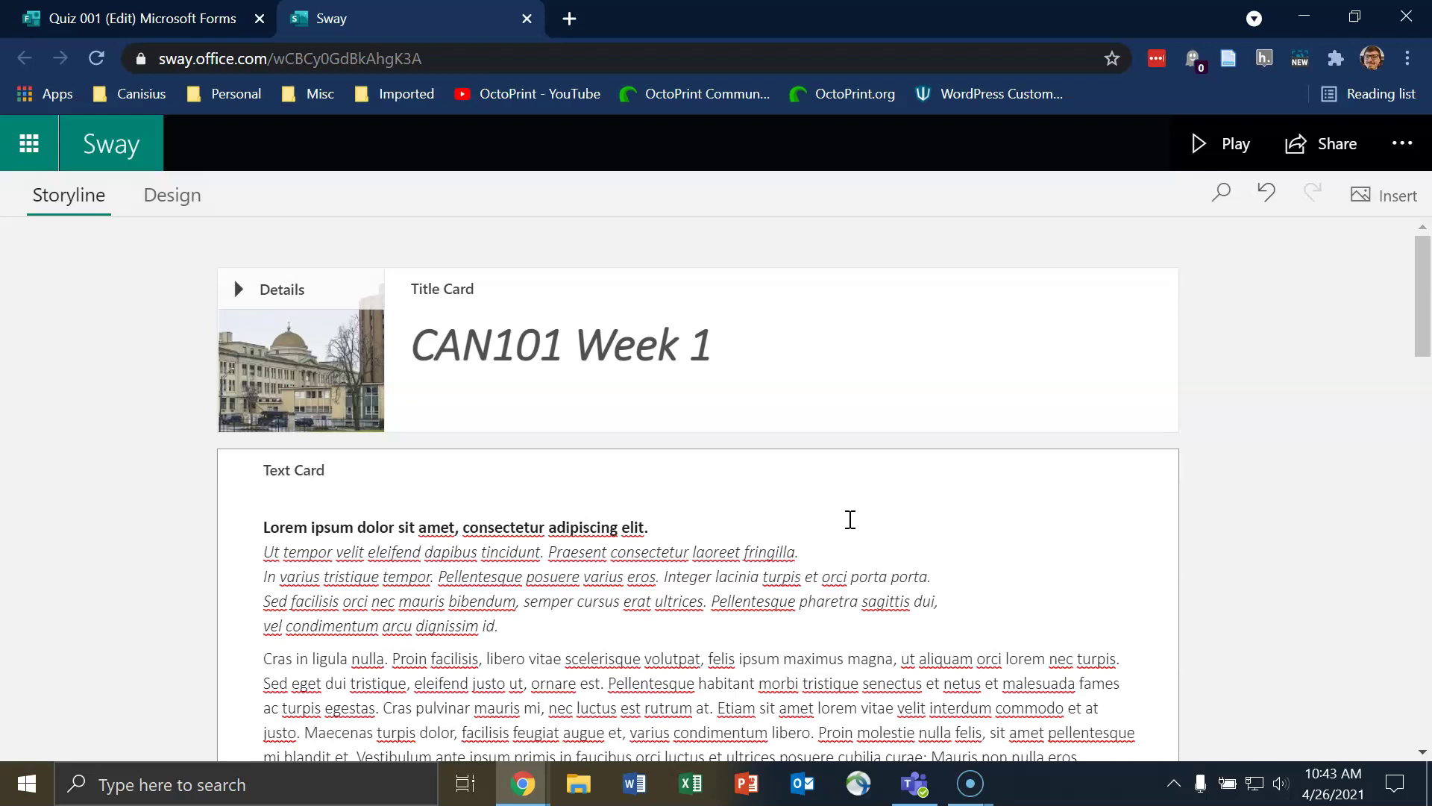
Step: Play the Sway and examine its heading, body text, Google Calendar video, image stack and embedded Quiz 001
click(1210, 302)
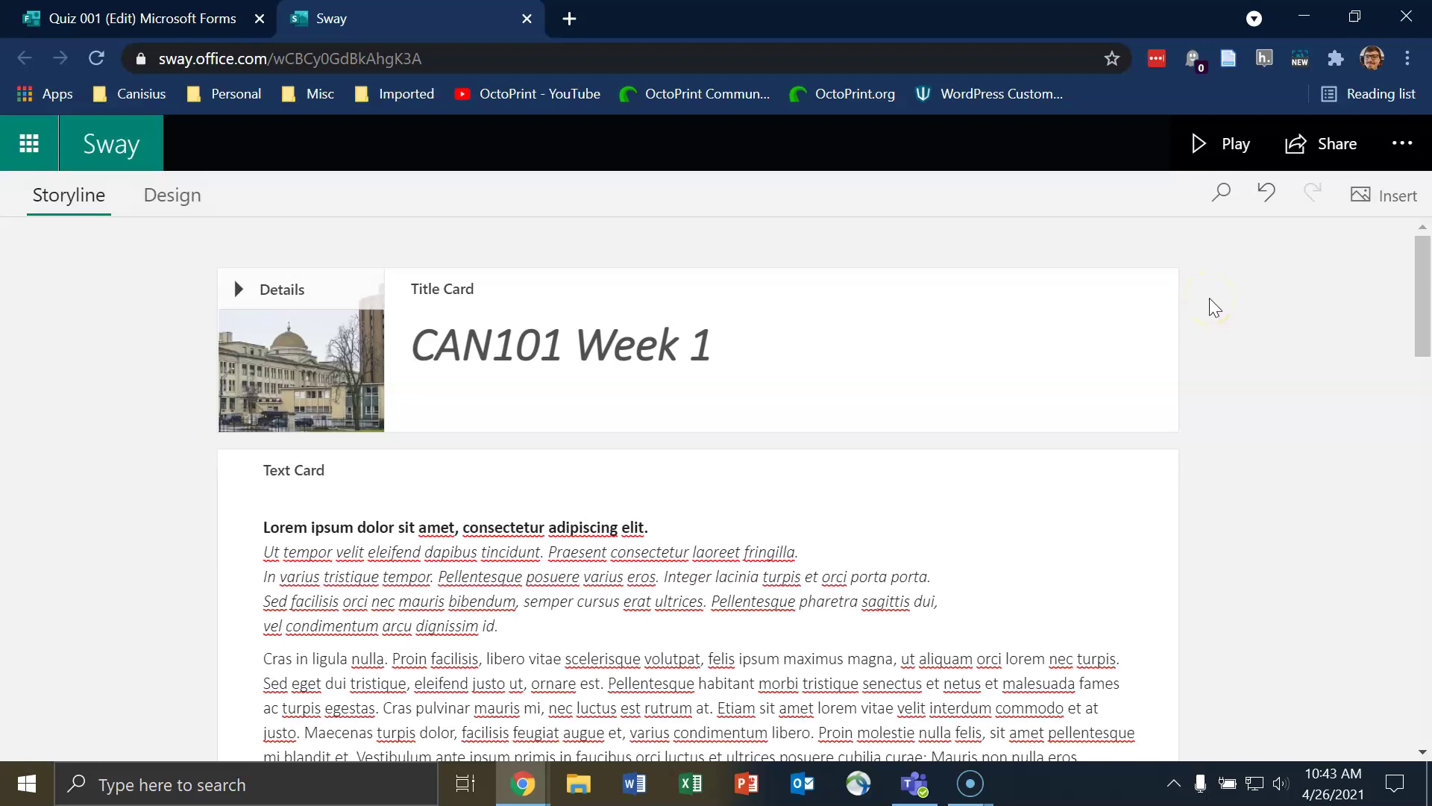
click(1290, 311)
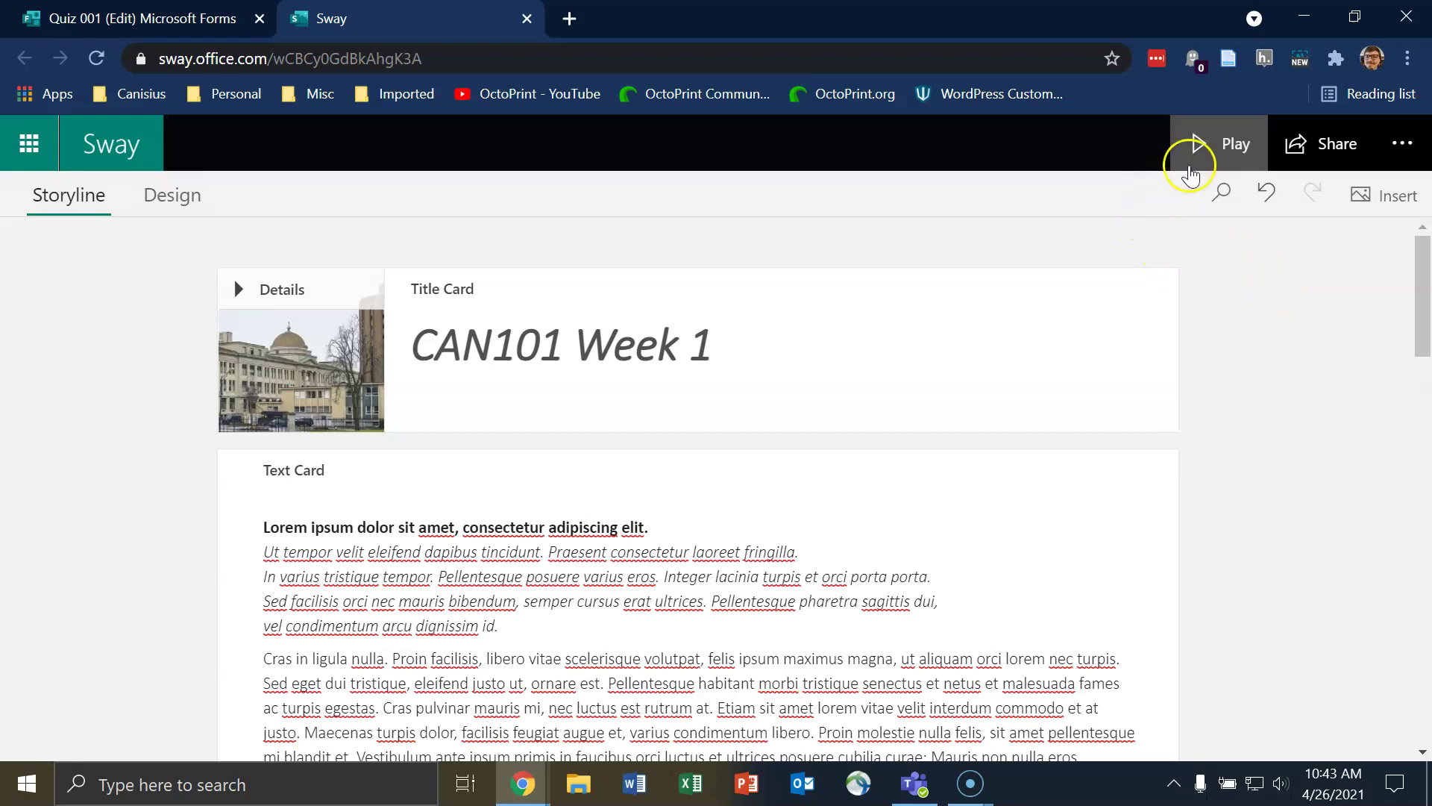
click(1227, 144)
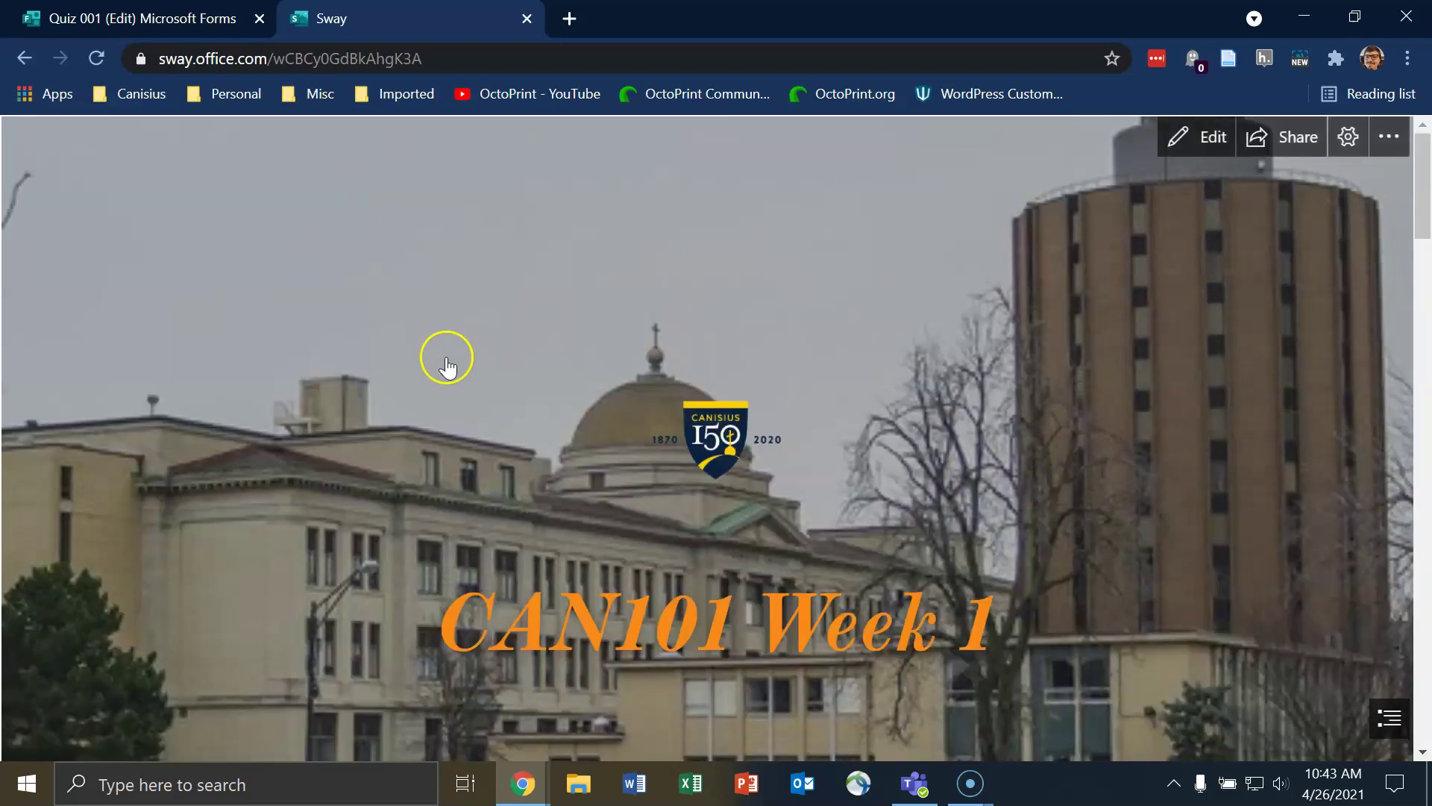
scroll(746, 470, down, 3)
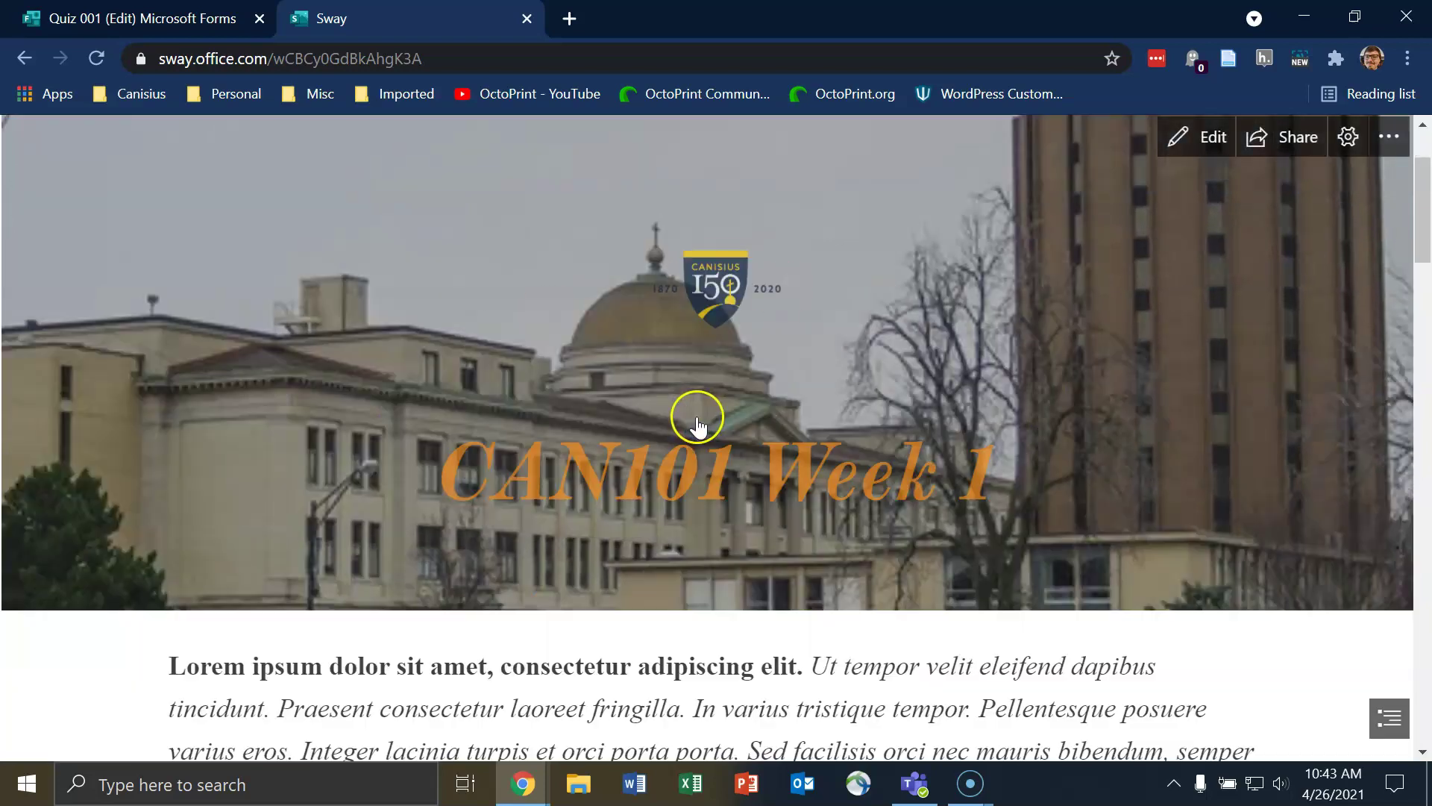
scroll(503, 437, down, 3)
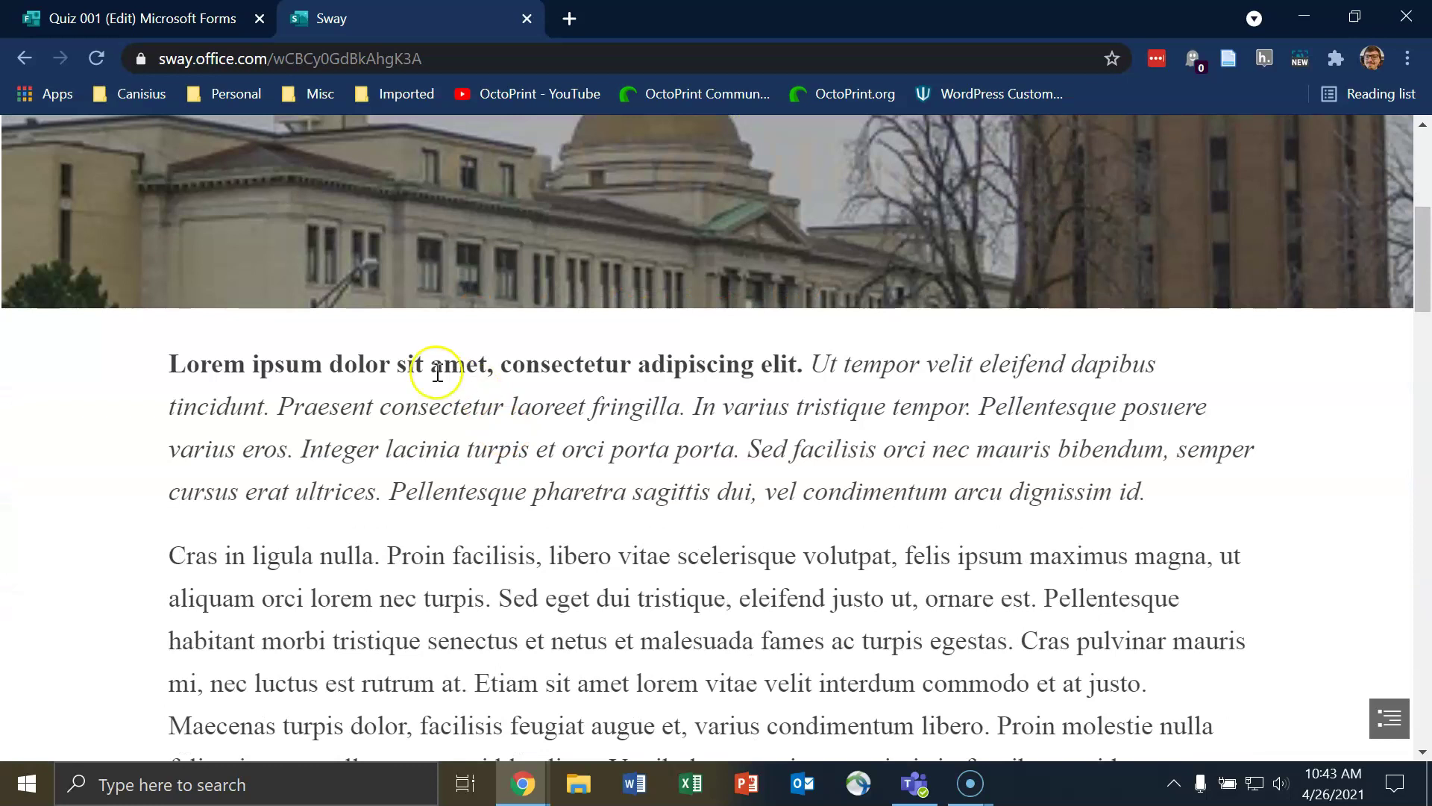
scroll(448, 351, down, 10)
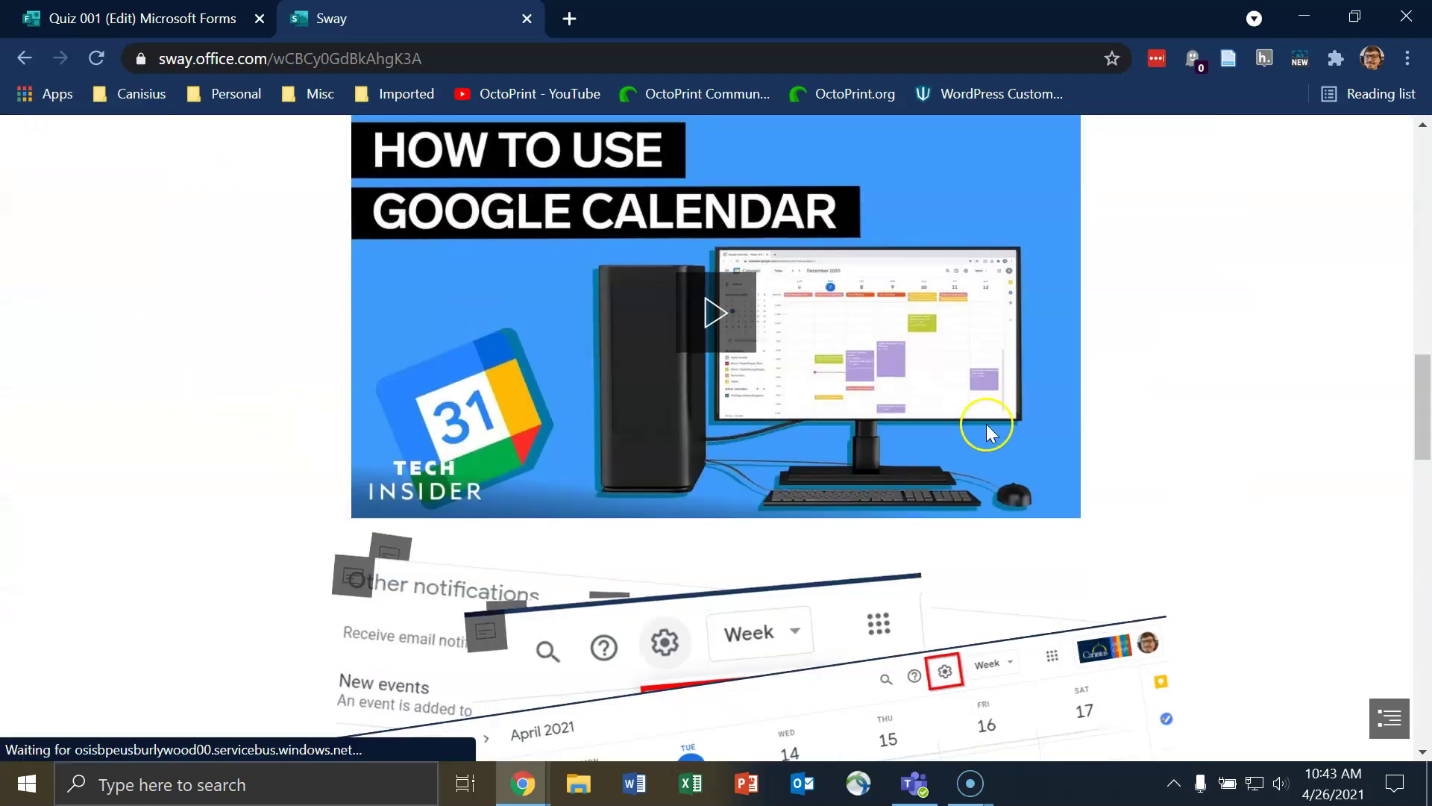
scroll(758, 373, down, 5)
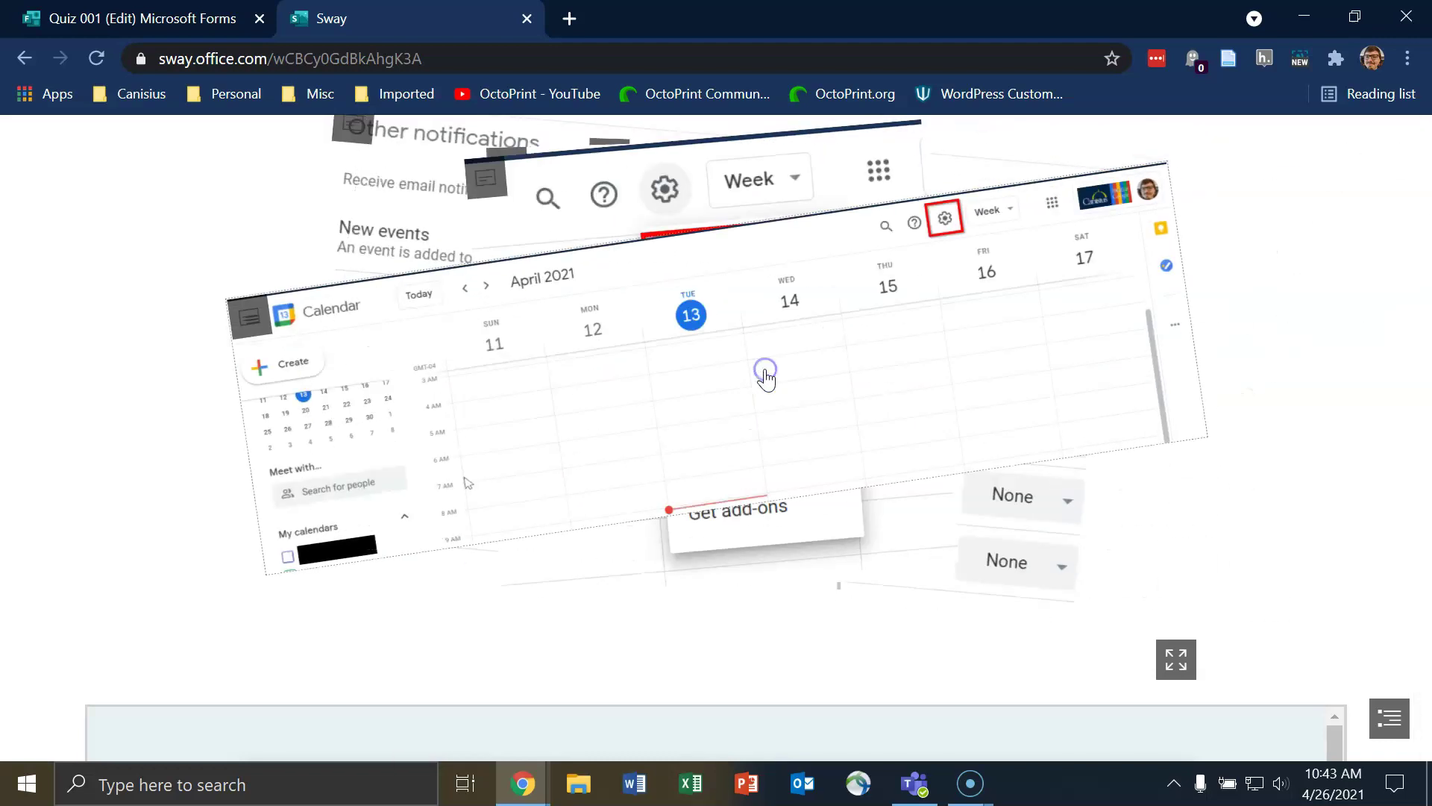
scroll(764, 374, down, 5)
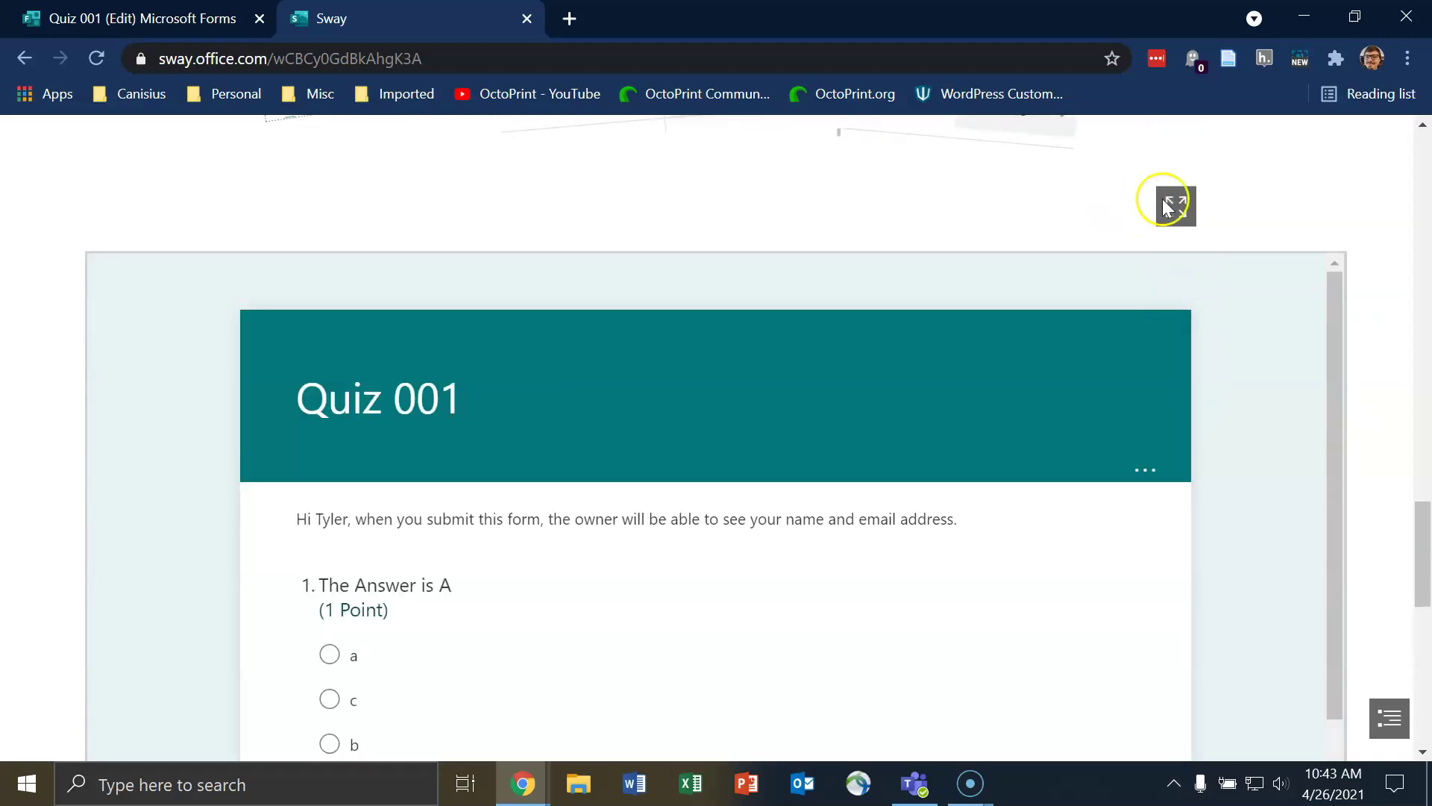
scroll(1067, 454, down, 10)
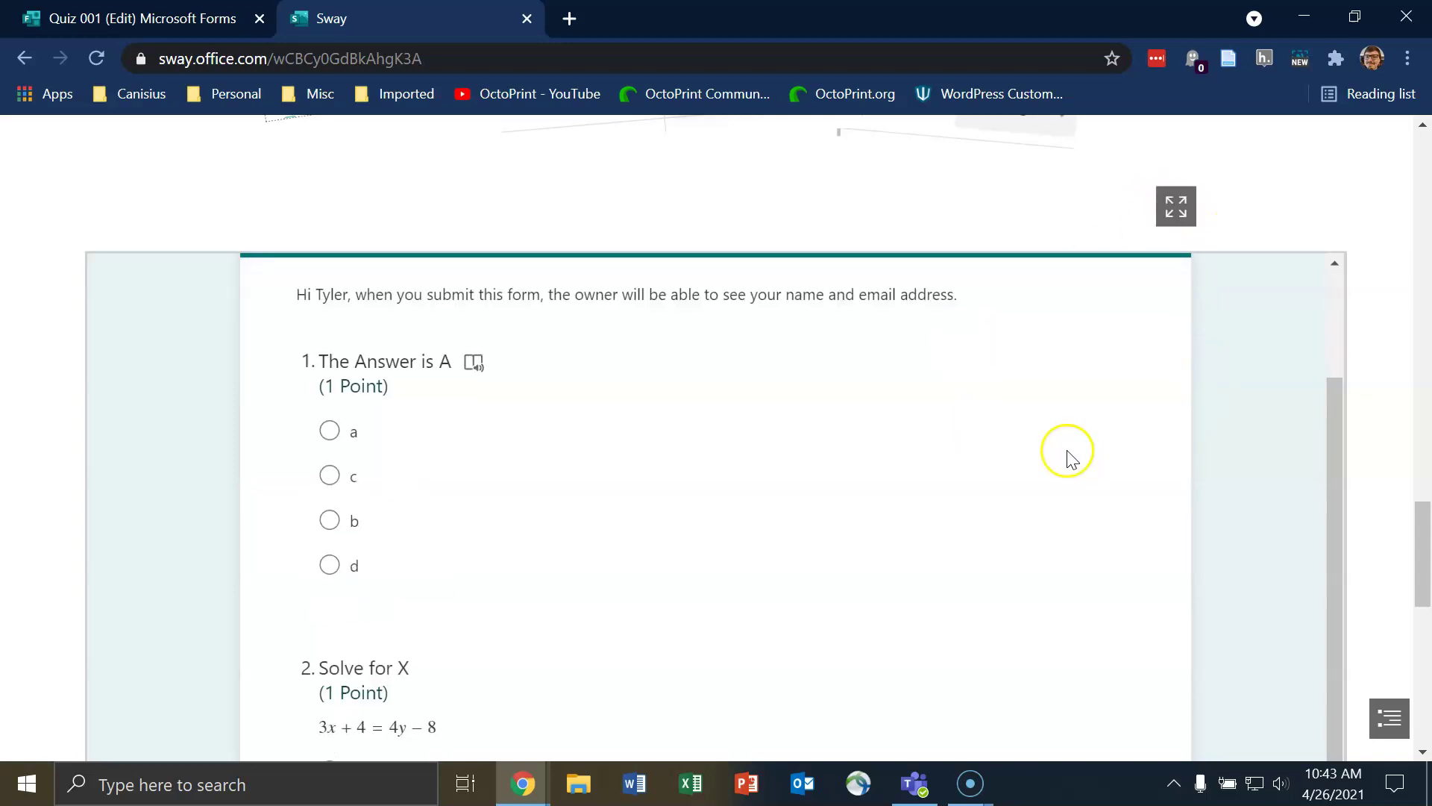
scroll(969, 437, down, 4)
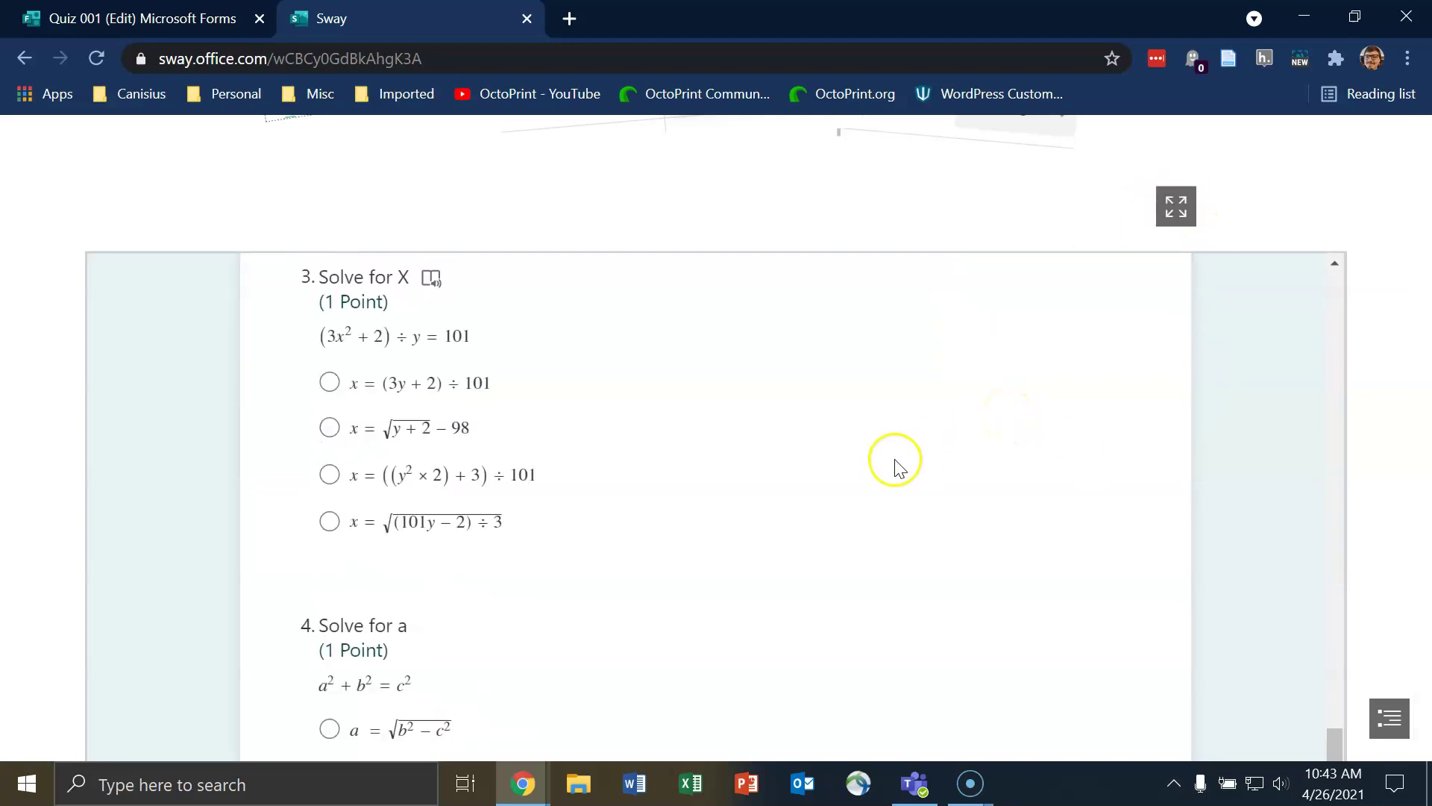
scroll(1353, 459, down, 5)
click(1359, 459)
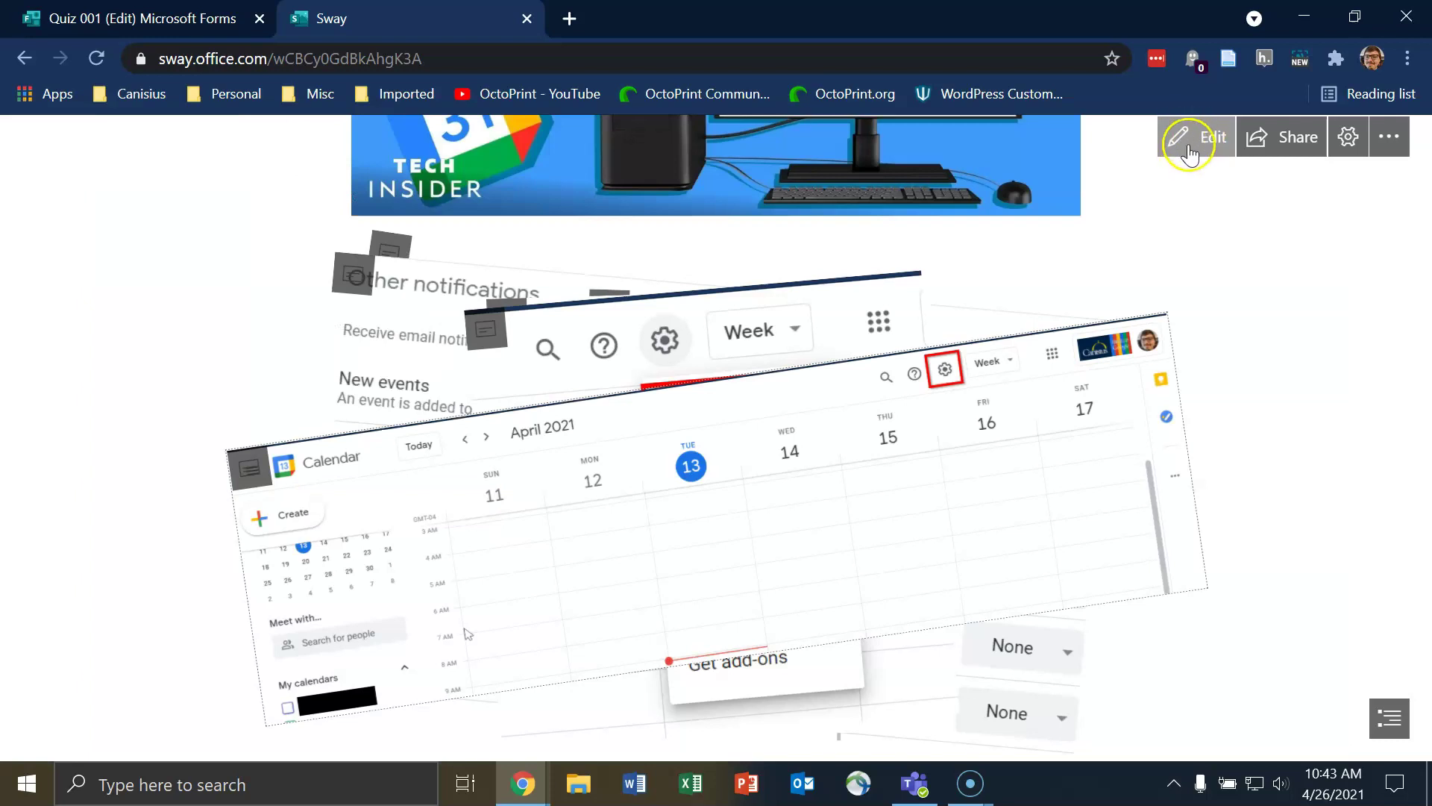
Step: Change the playback layout to horizontal scrolling and look through the content in both directions
click(1350, 141)
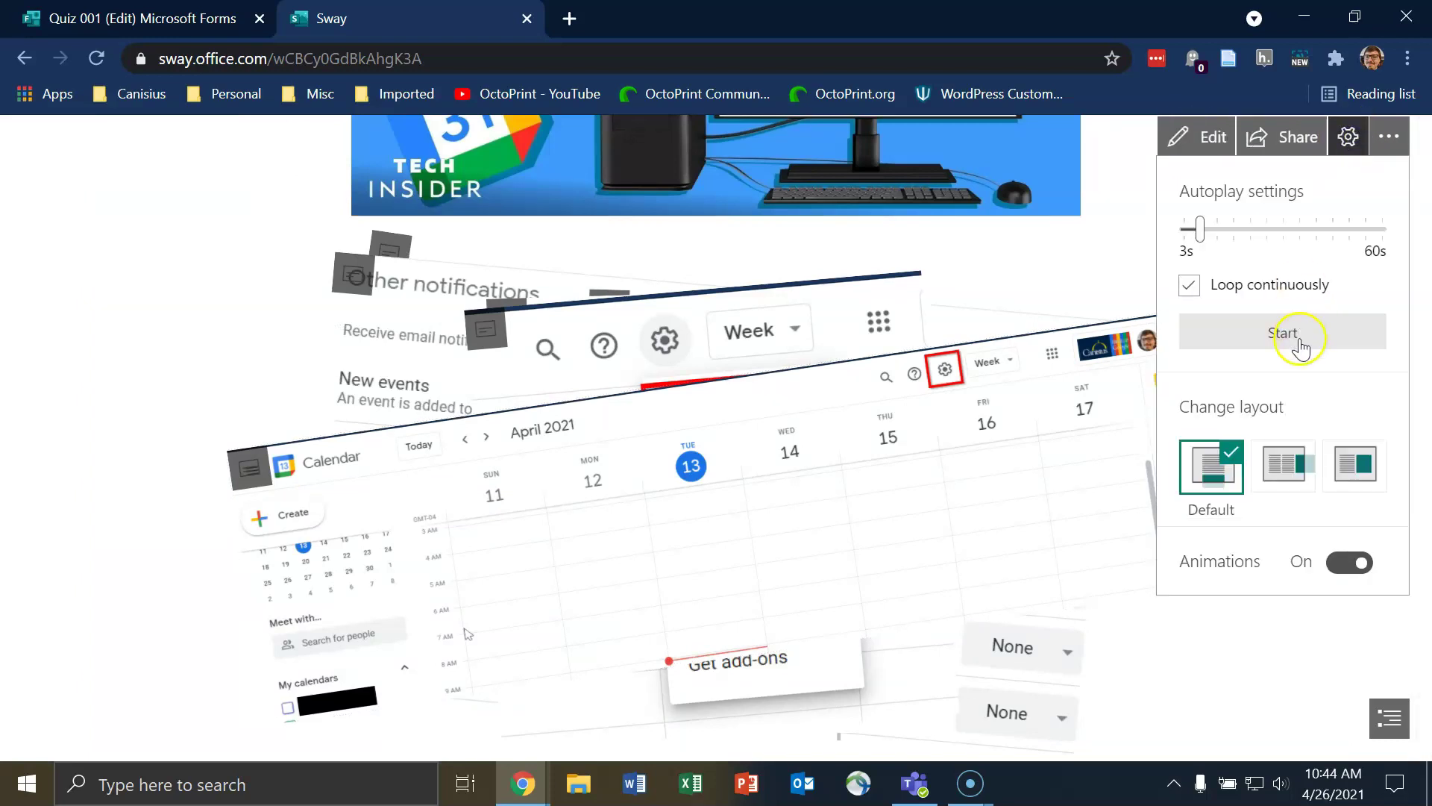
click(1284, 464)
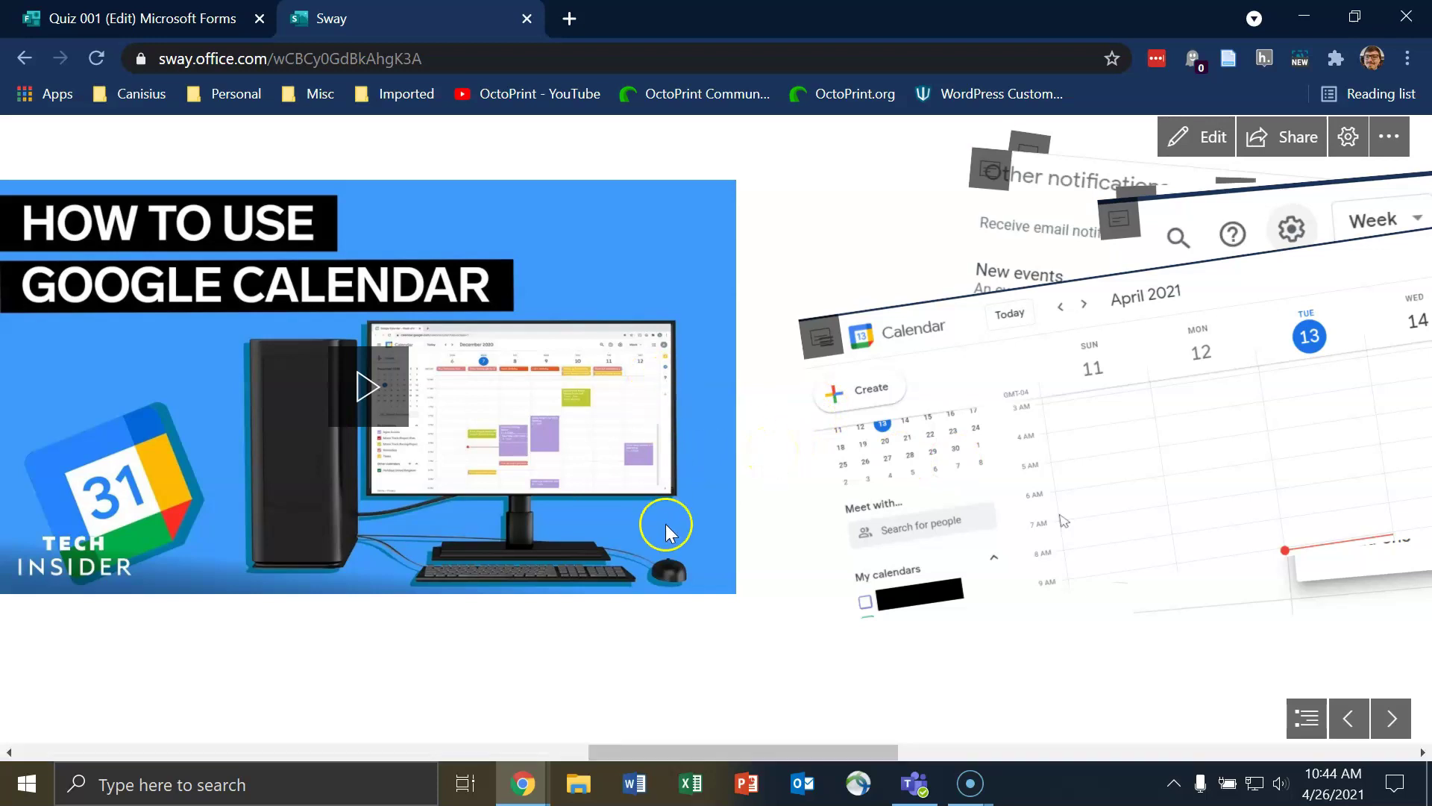
scroll(657, 552, down, 3)
scroll(656, 552, up, 10)
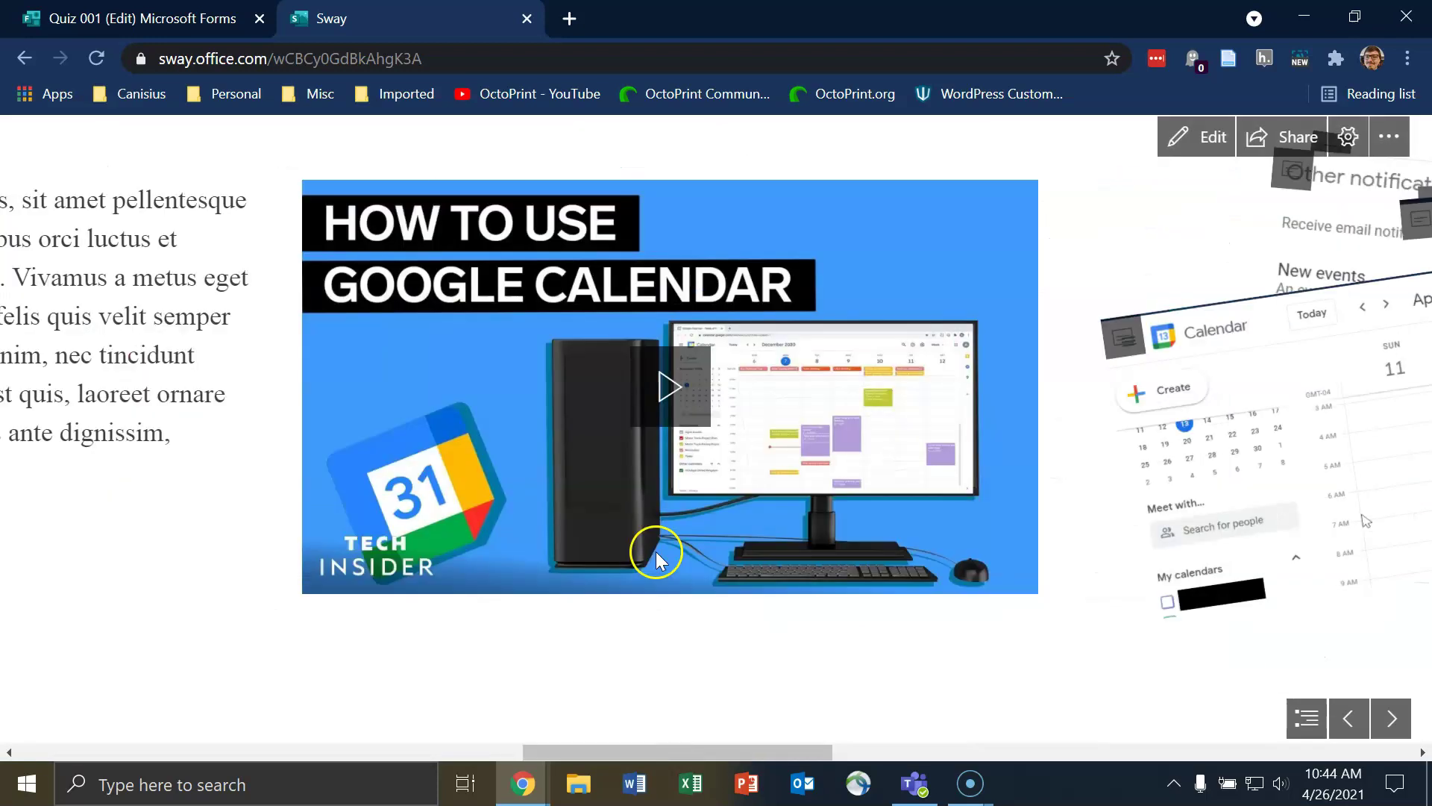
scroll(650, 554, down, 5)
scroll(649, 548, up, 2)
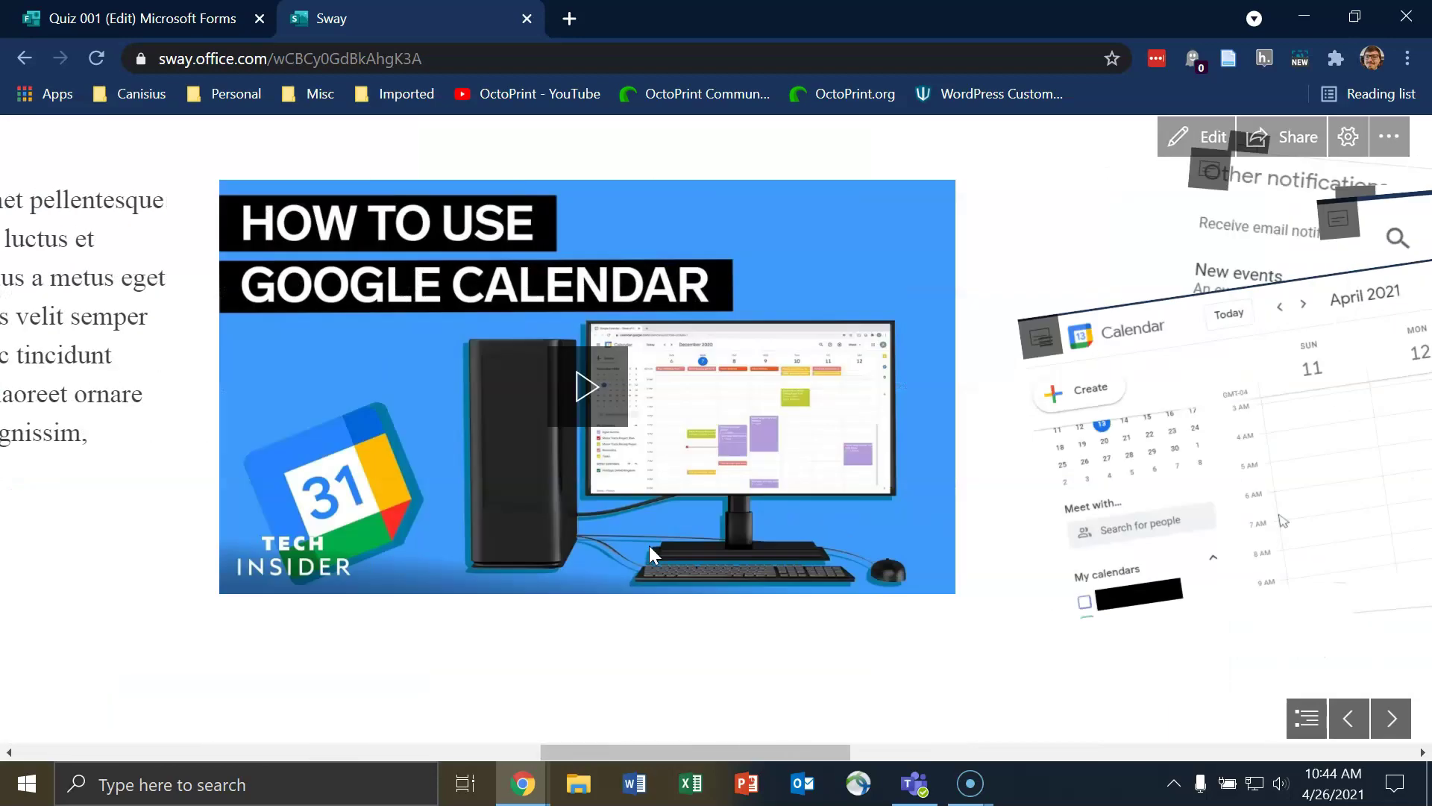
scroll(649, 548, down, 8)
Step: Try the slide-style layout, page back through the content, and return to the horizontal scrolling layout
click(1348, 137)
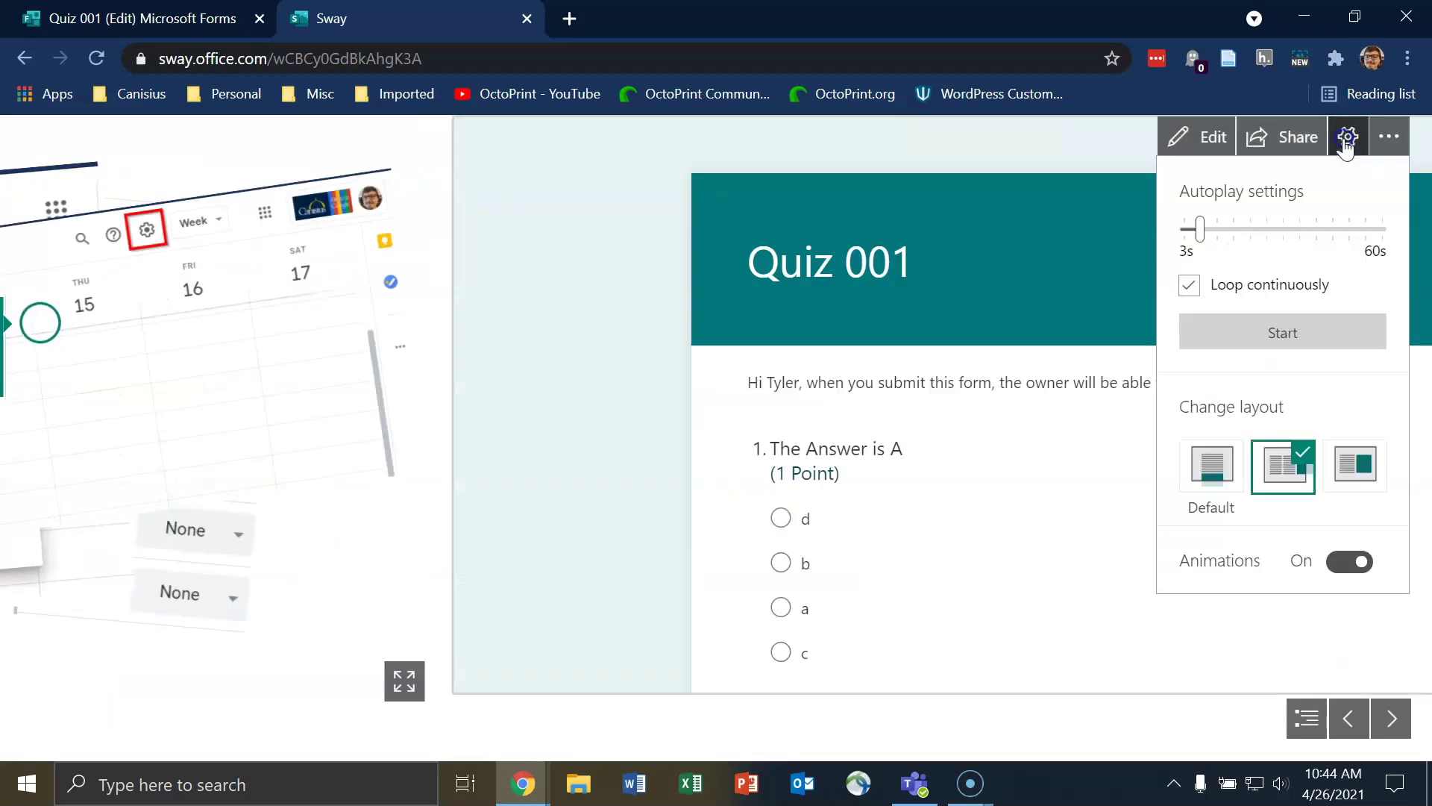
click(1364, 470)
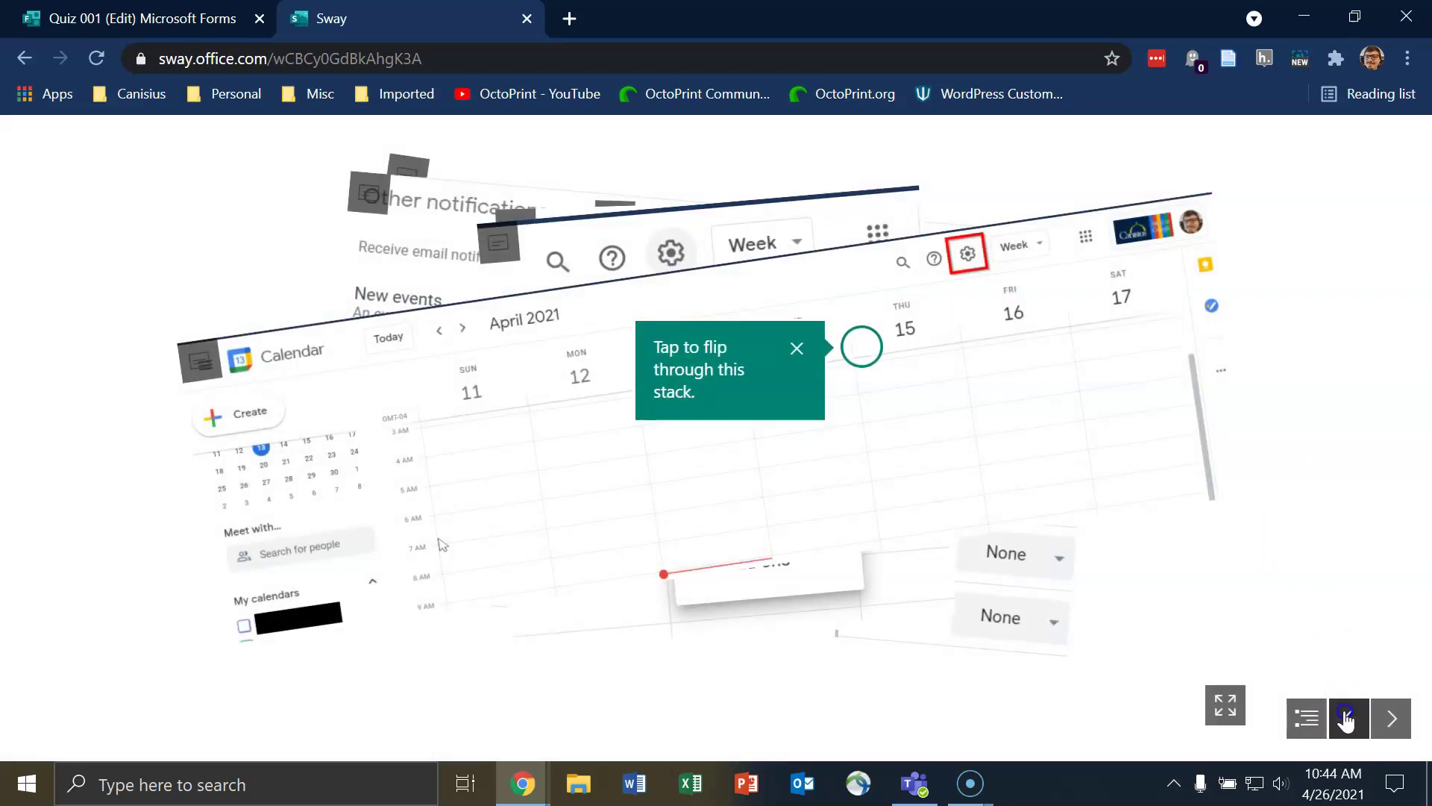
click(1347, 718)
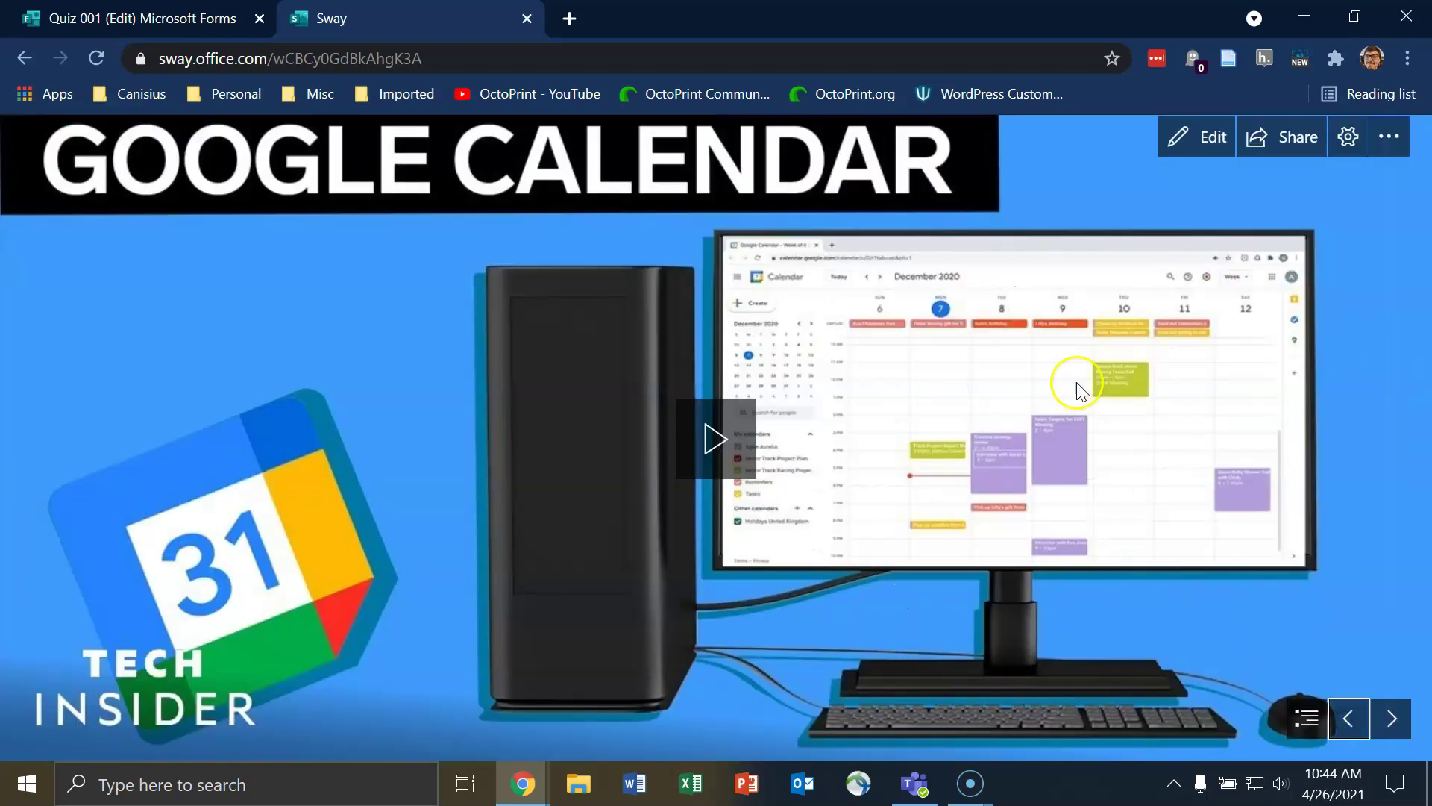
click(1347, 136)
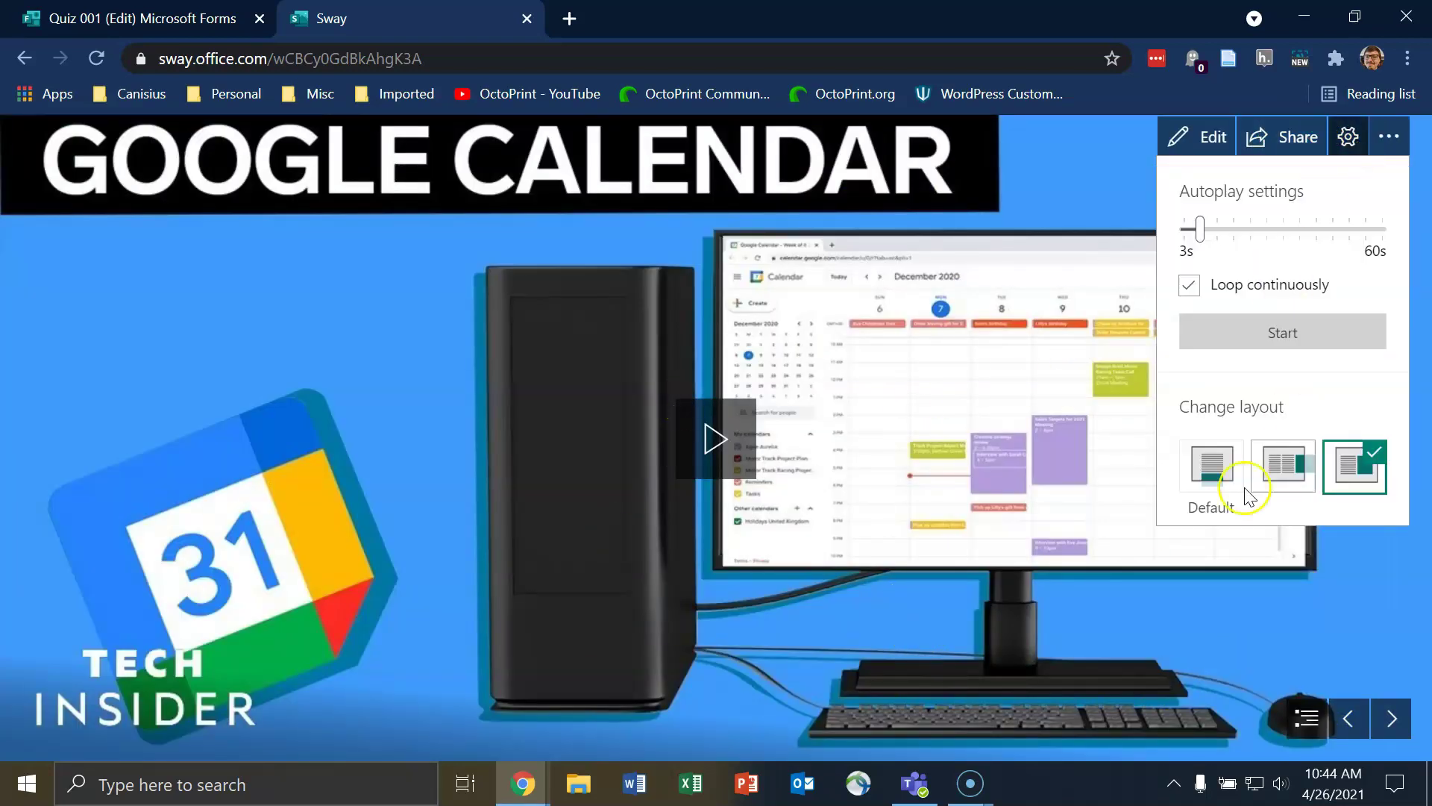
click(1285, 464)
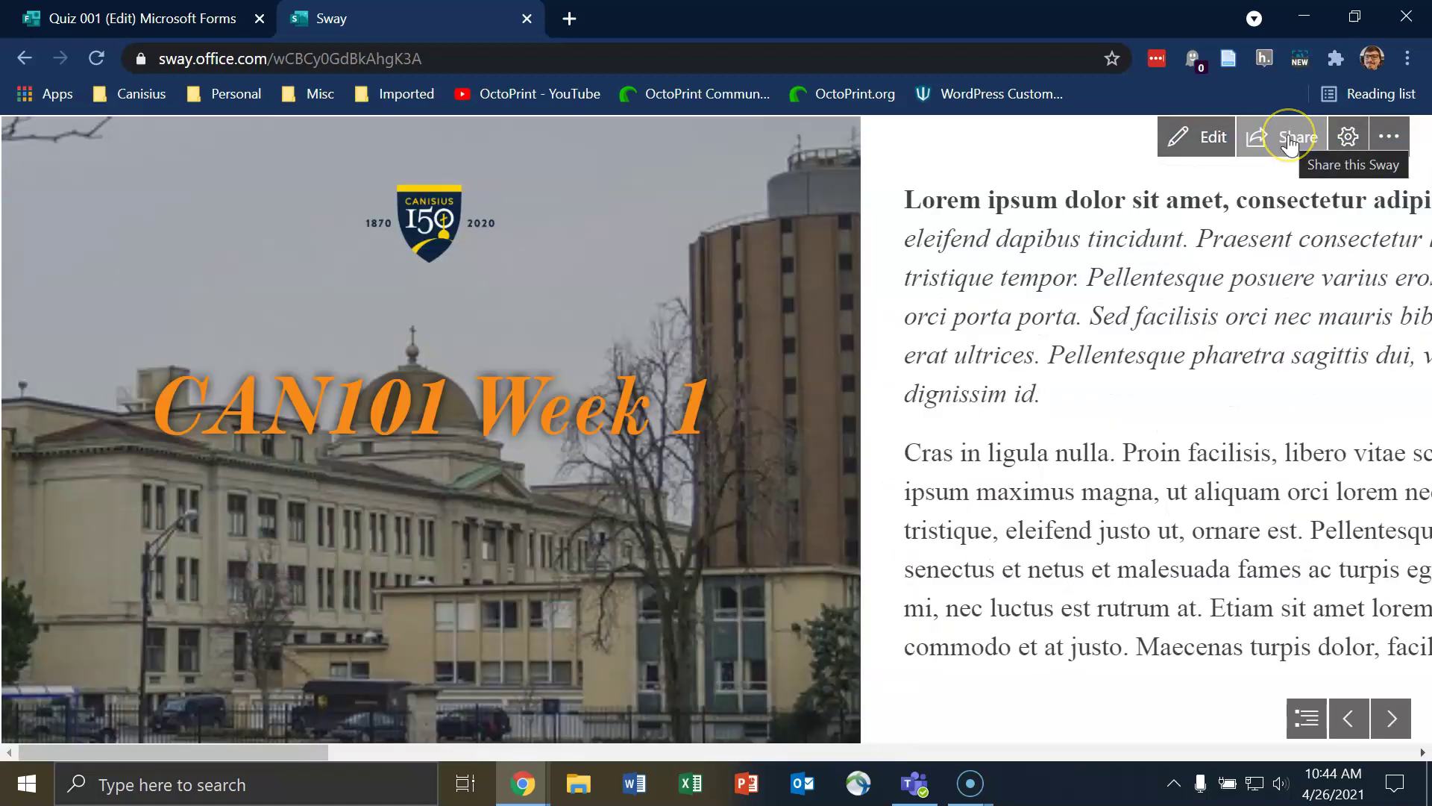
Step: Copy the Sway's view link for sharing with those in the organization
click(1291, 141)
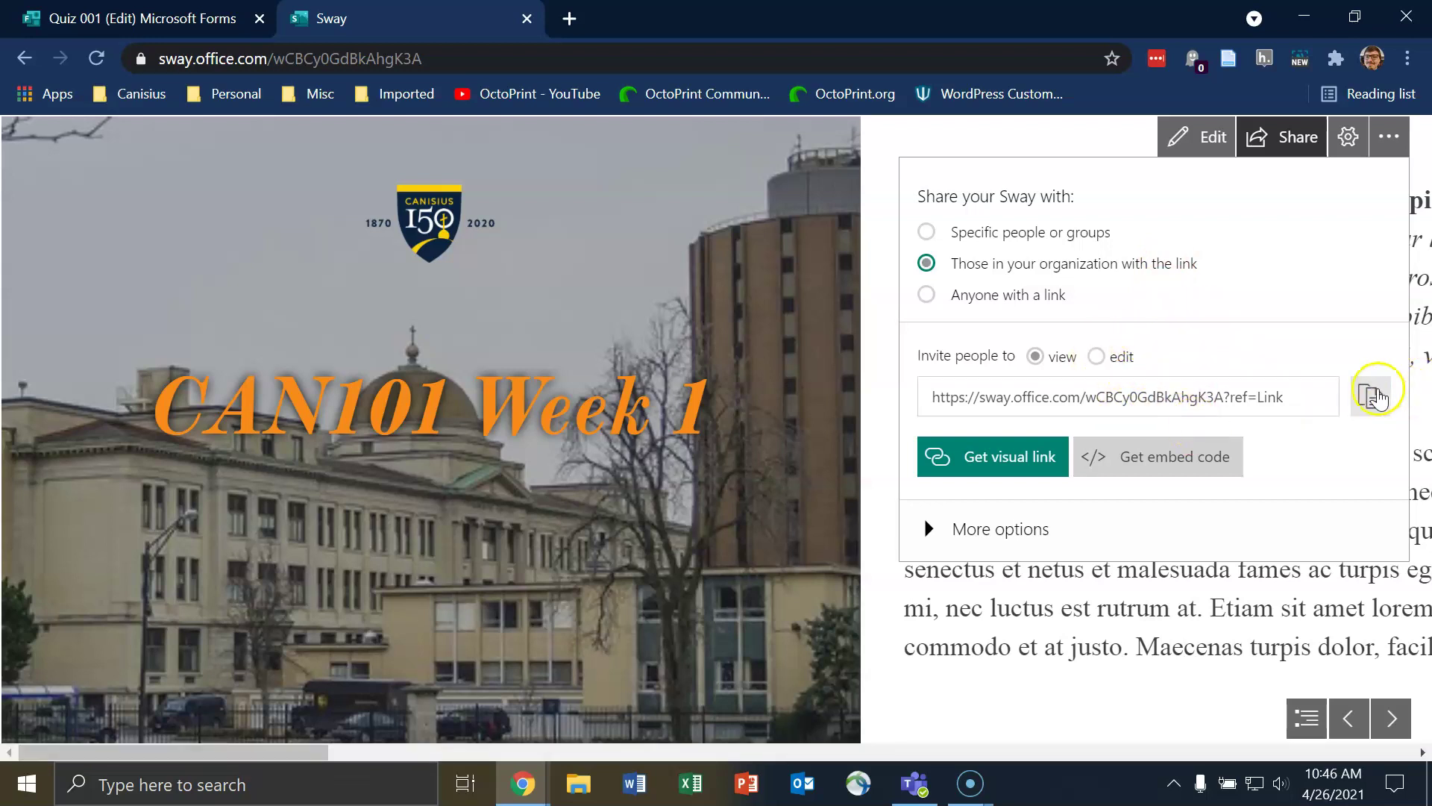
click(1376, 396)
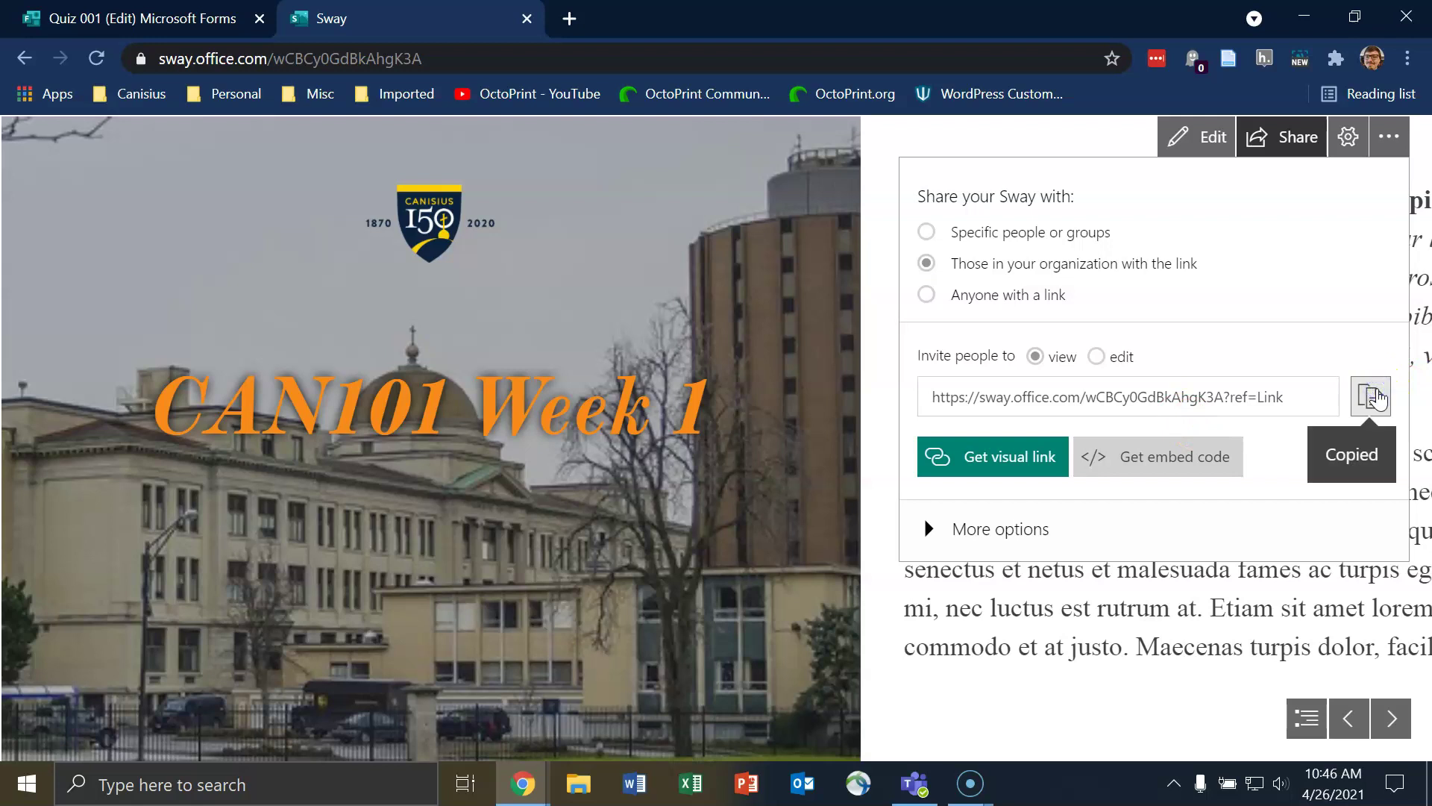